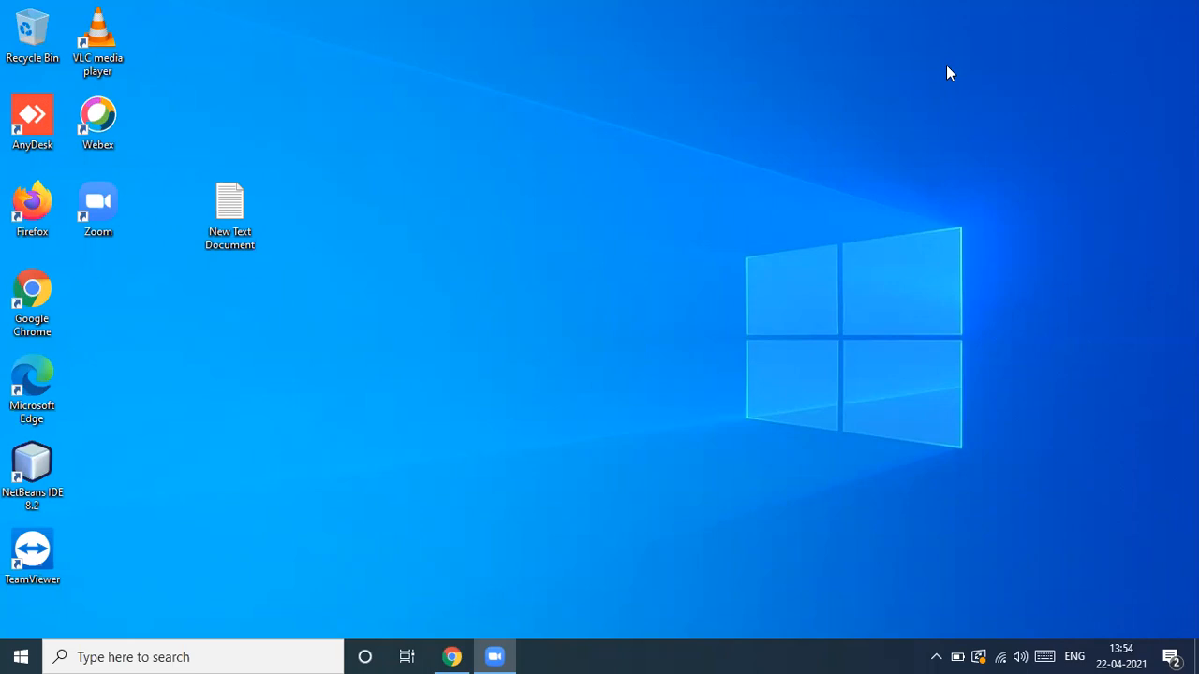
# - Open Google Chrome from the desktop and maximize its window
pyautogui.rightClick(50, 282)
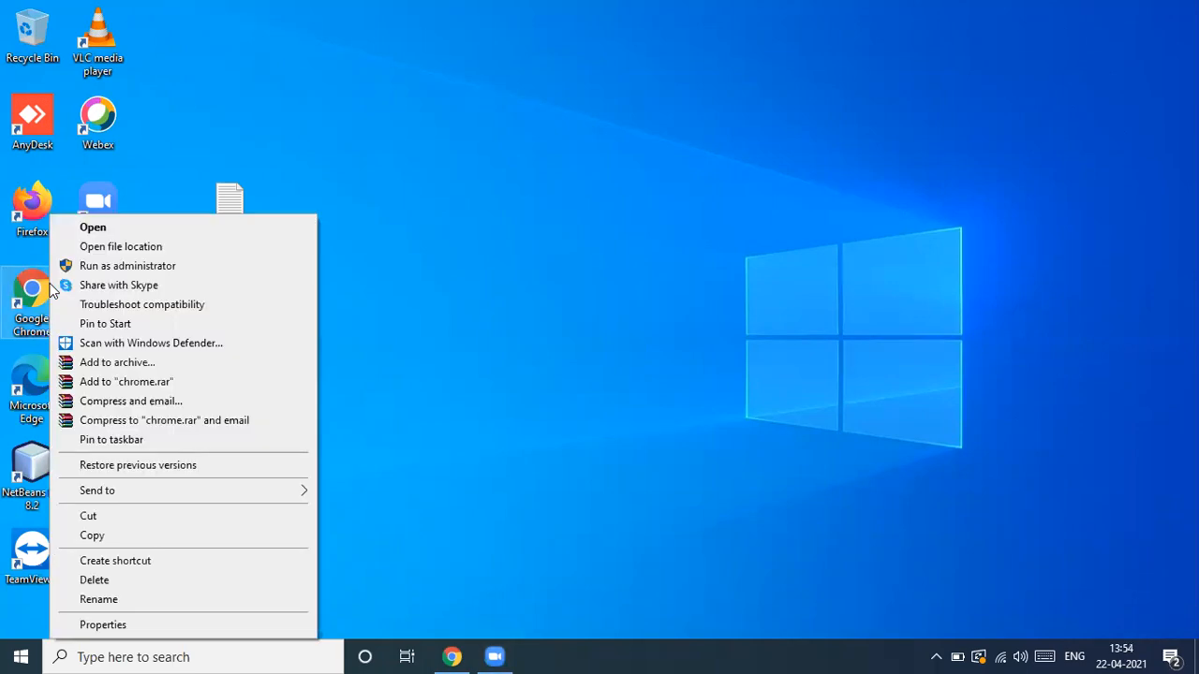
pyautogui.click(104, 230)
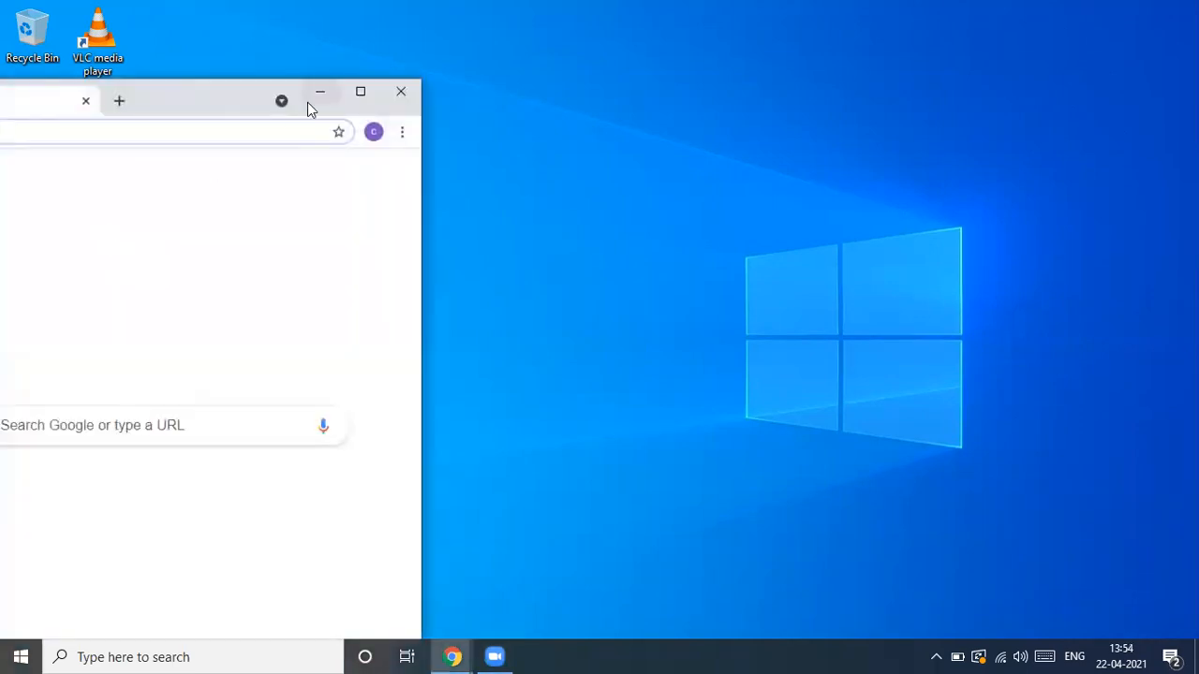
pyautogui.click(363, 97)
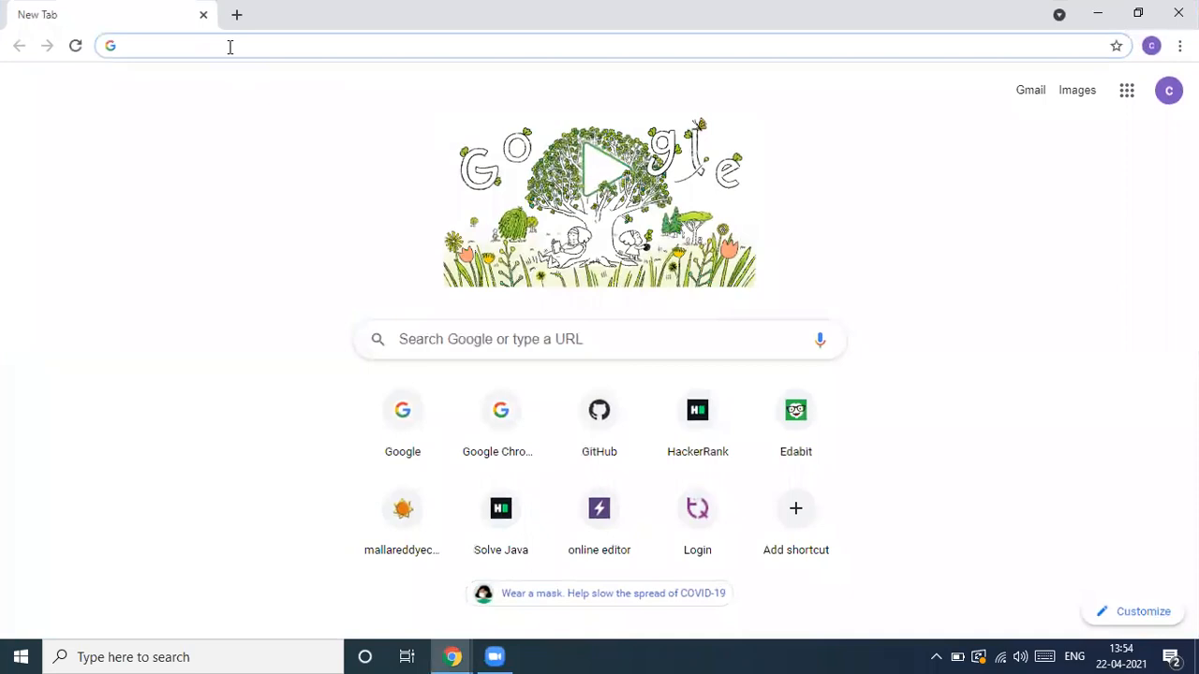
# - Search the web for "free downloads of jdk" and open the Oracle India result for Java SE Development Kit 8 downloads
pyautogui.click(231, 47)
pyautogui.write('free')
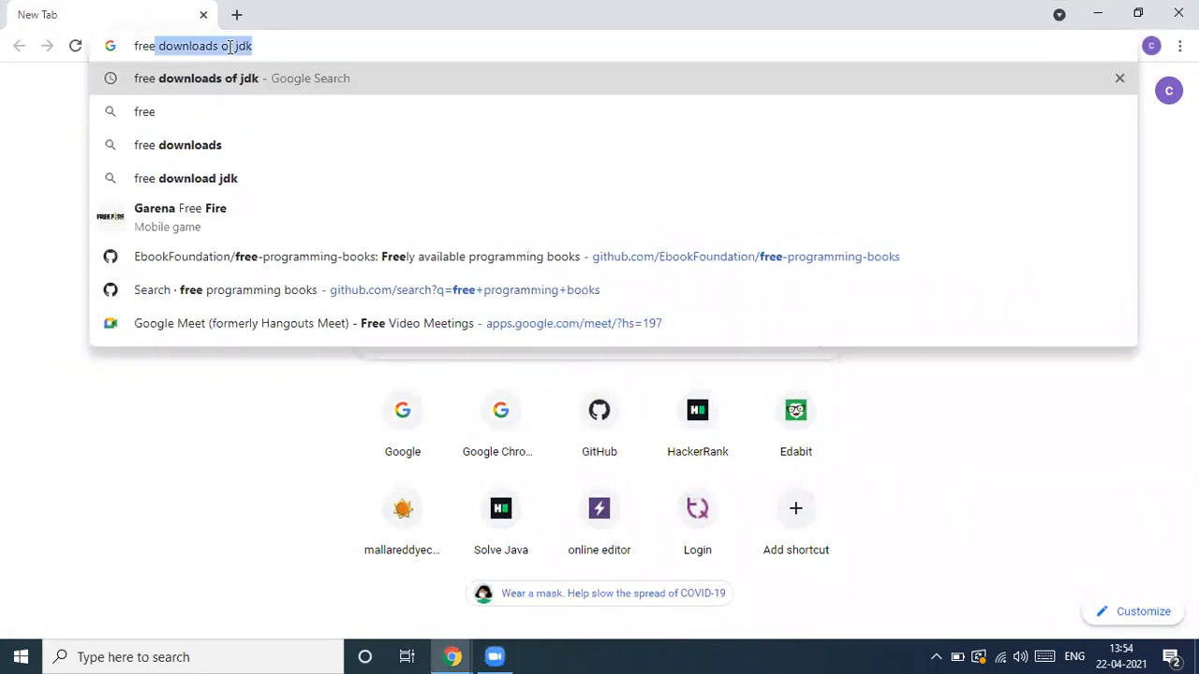
pyautogui.press('Down')
pyautogui.press('Up')
pyautogui.press('Return')
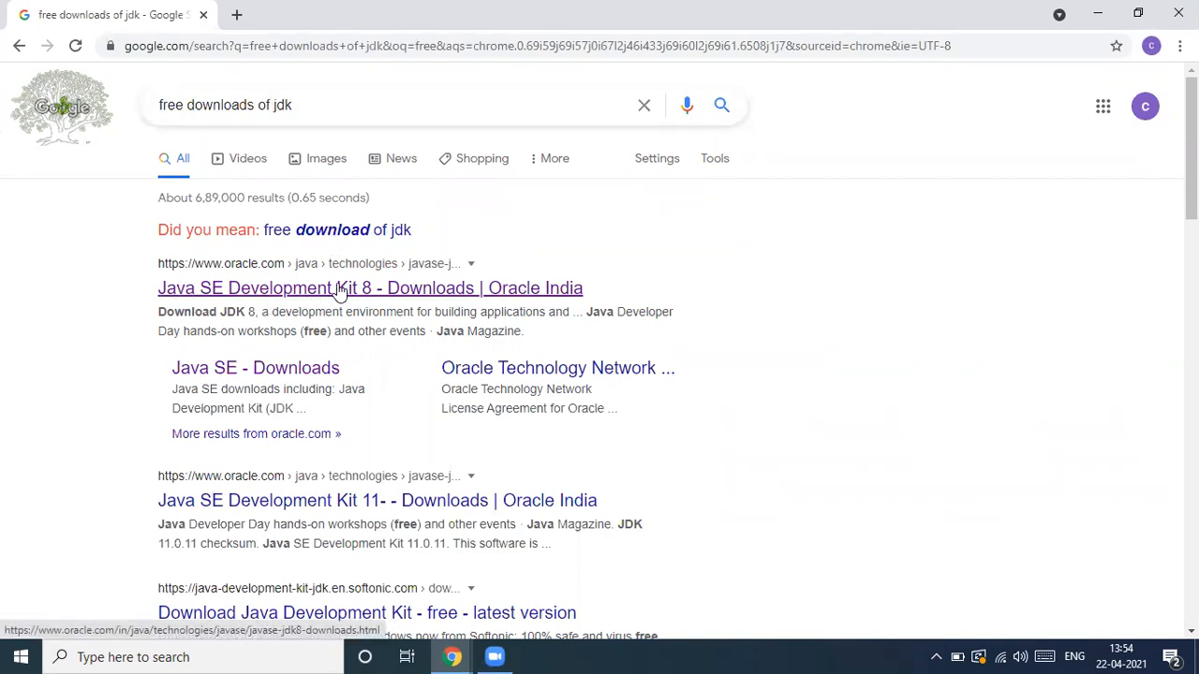
pyautogui.click(309, 294)
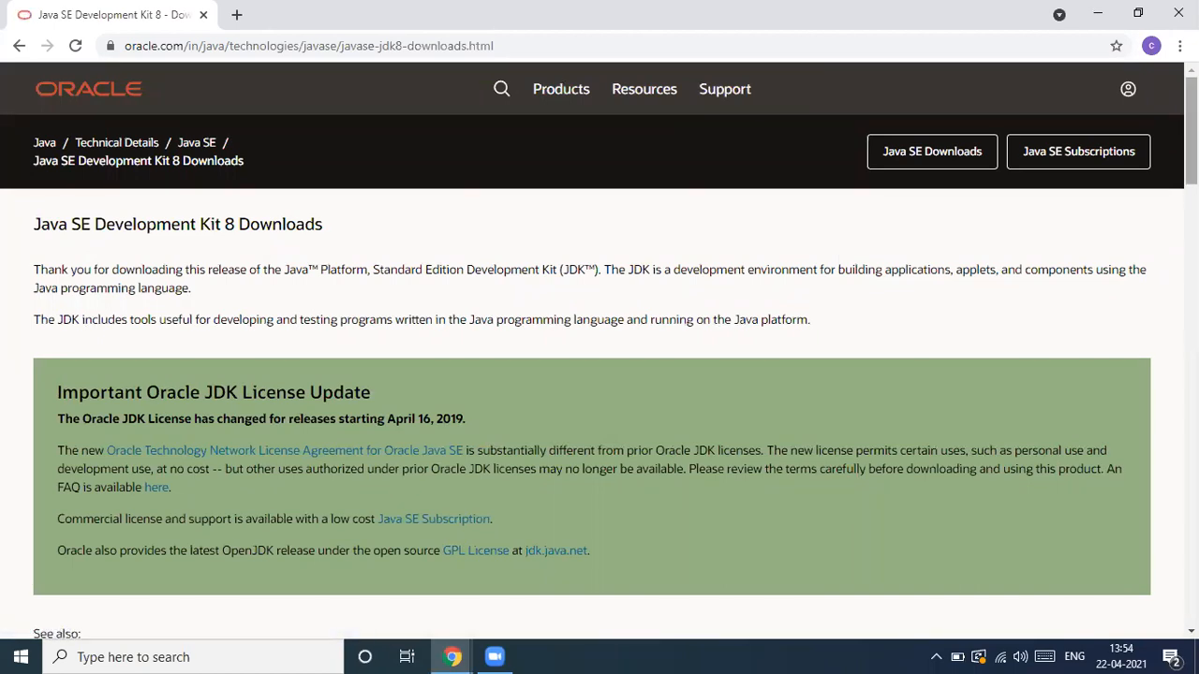
# - Examine the Java SE Development Kit 8u291 packages offered for Linux, macOS, Solaris and Windows
pyautogui.scroll(-7, 599, 375)
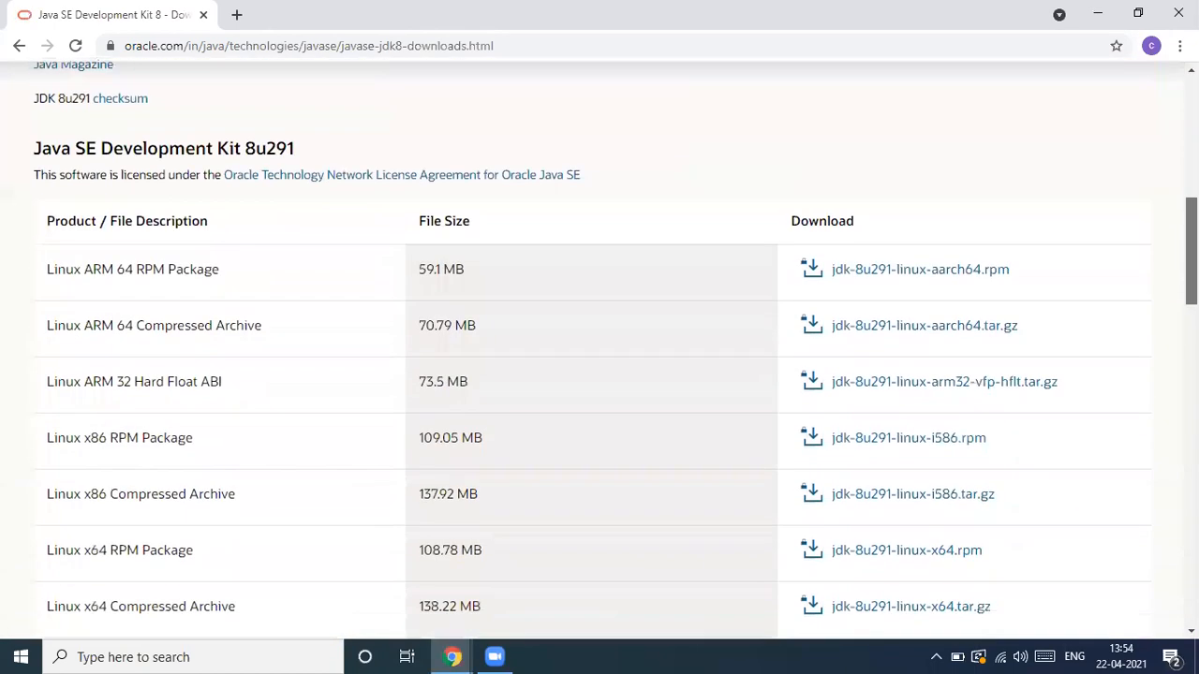
pyautogui.scroll(-4, 600, 375)
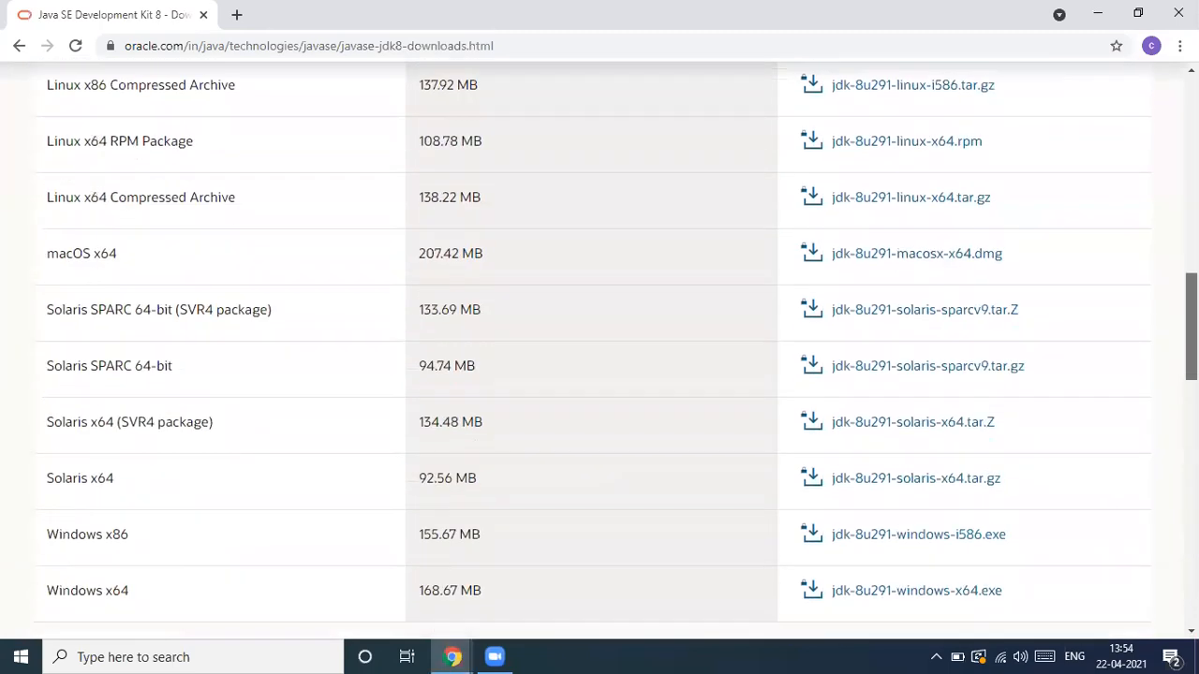
pyautogui.scroll(-1, 599, 375)
pyautogui.scroll(1, 600, 375)
pyautogui.scroll(-2, 600, 375)
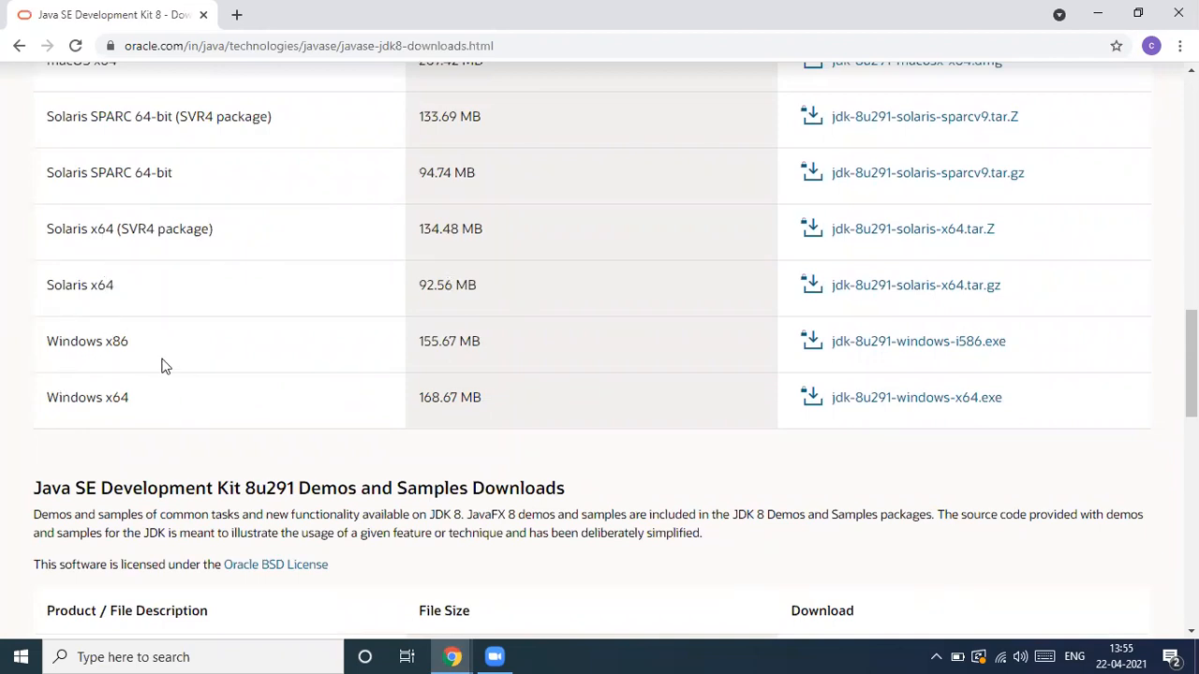
pyautogui.scroll(3, 600, 356)
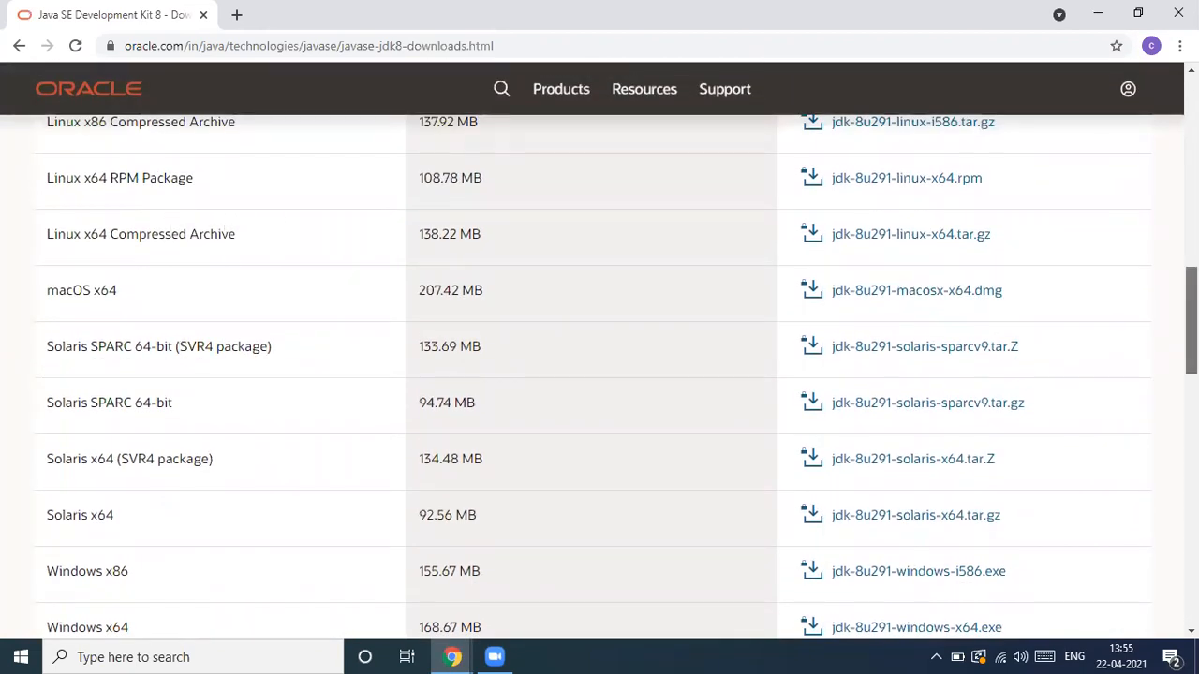
pyautogui.scroll(3, 599, 375)
pyautogui.scroll(1, 599, 375)
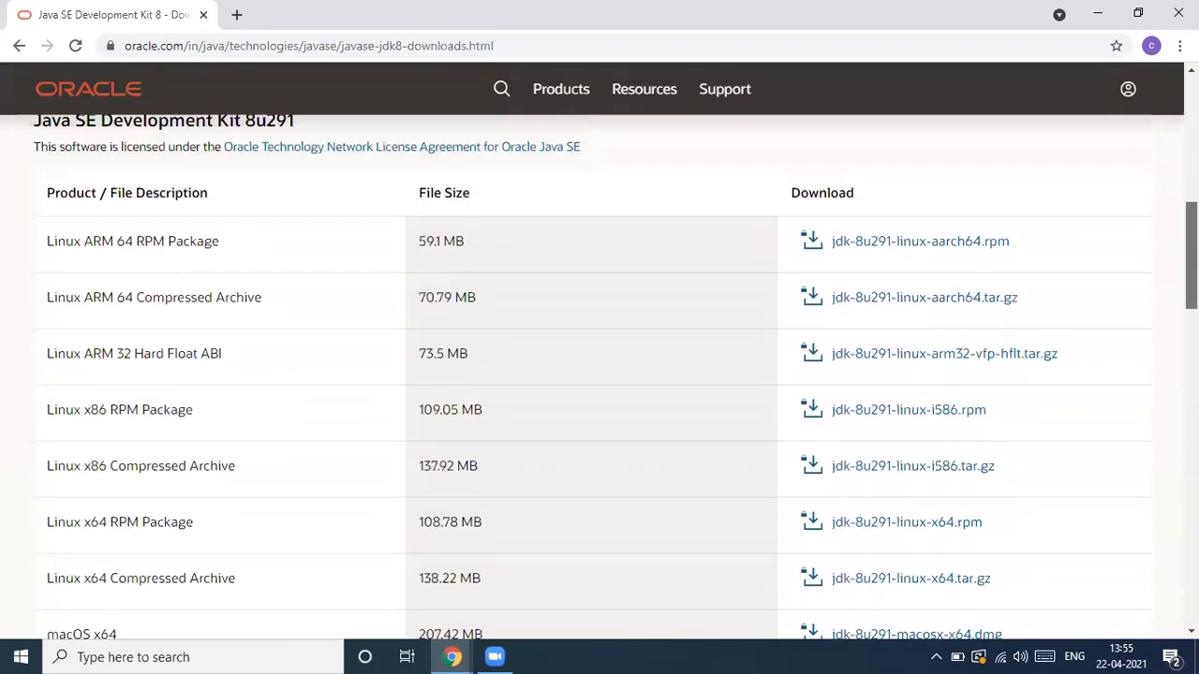
pyautogui.scroll(-2, 600, 375)
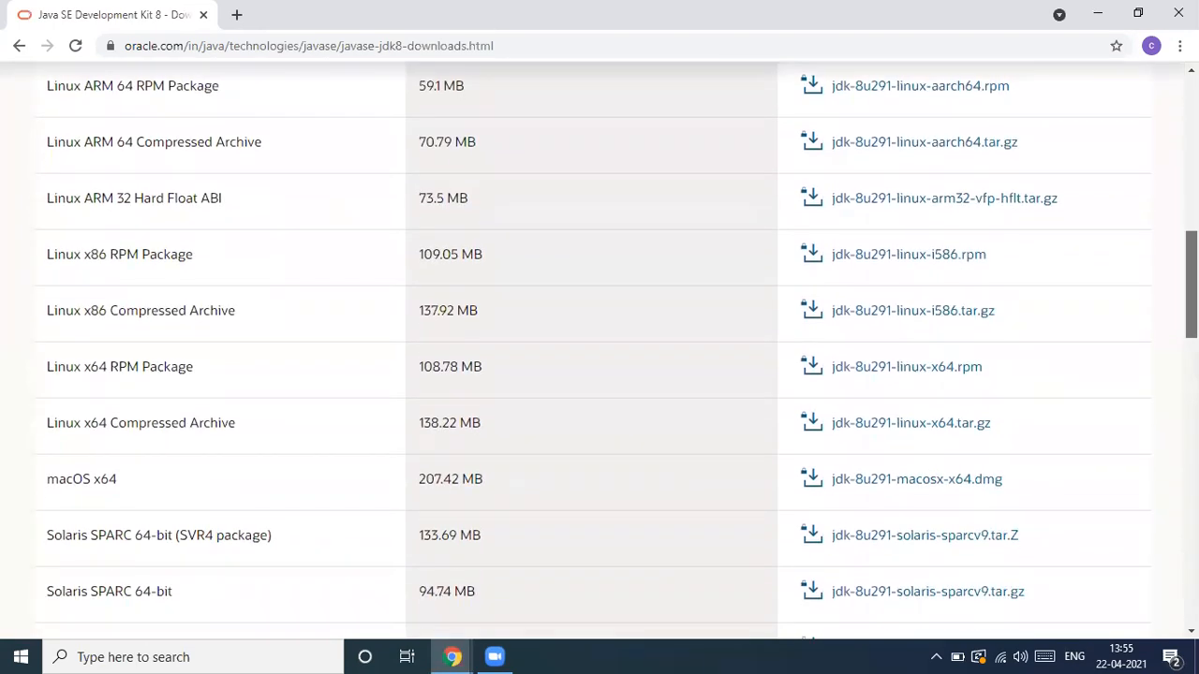
pyautogui.scroll(-2, 600, 374)
pyautogui.scroll(10, 600, 347)
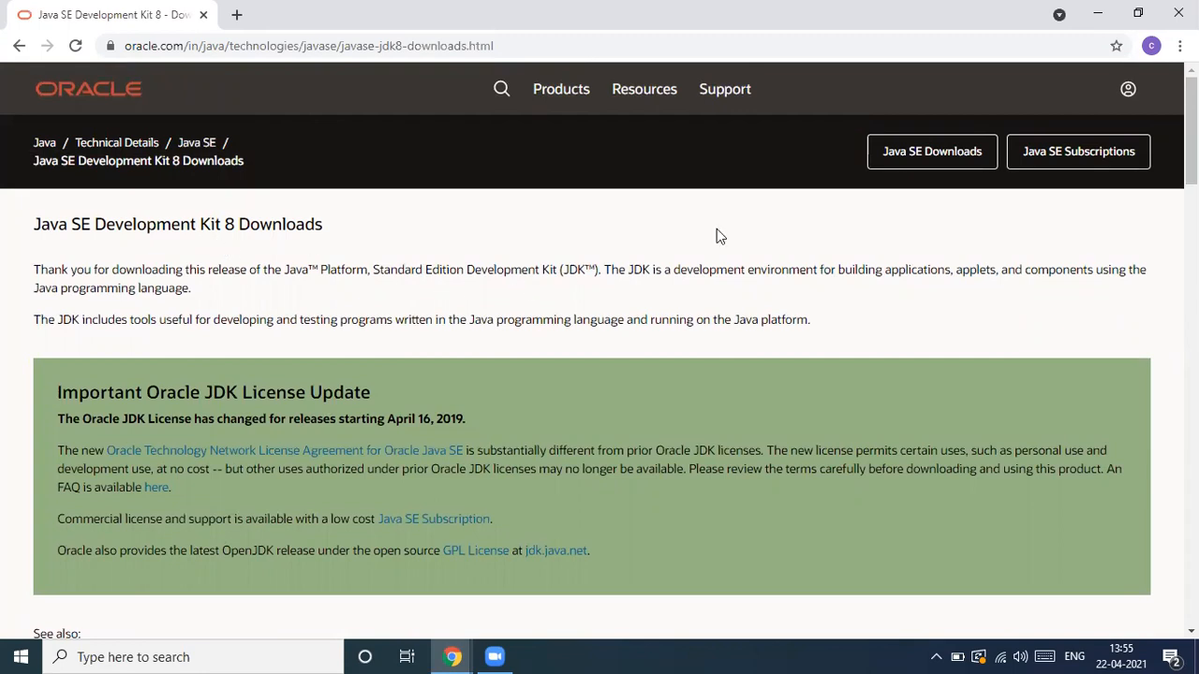
# - Go to the general Java SE Downloads page and look through the Java releases offered there
pyautogui.click(941, 159)
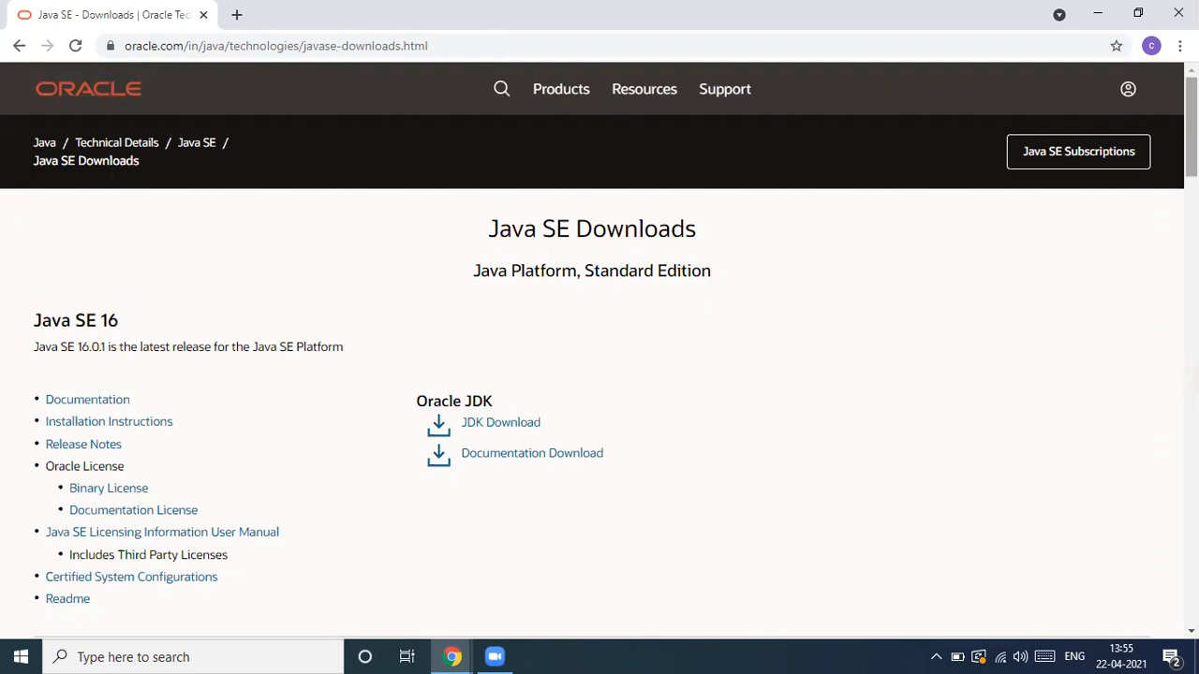
pyautogui.scroll(-3, 1191, 141)
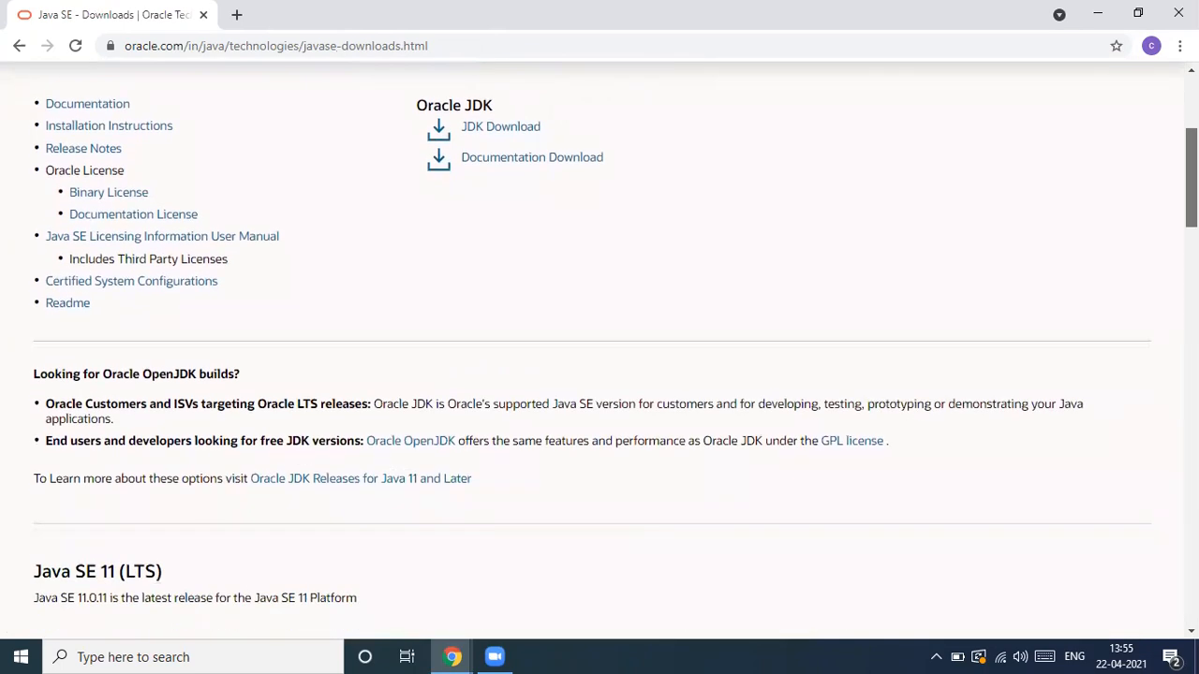
pyautogui.scroll(-3, 1191, 188)
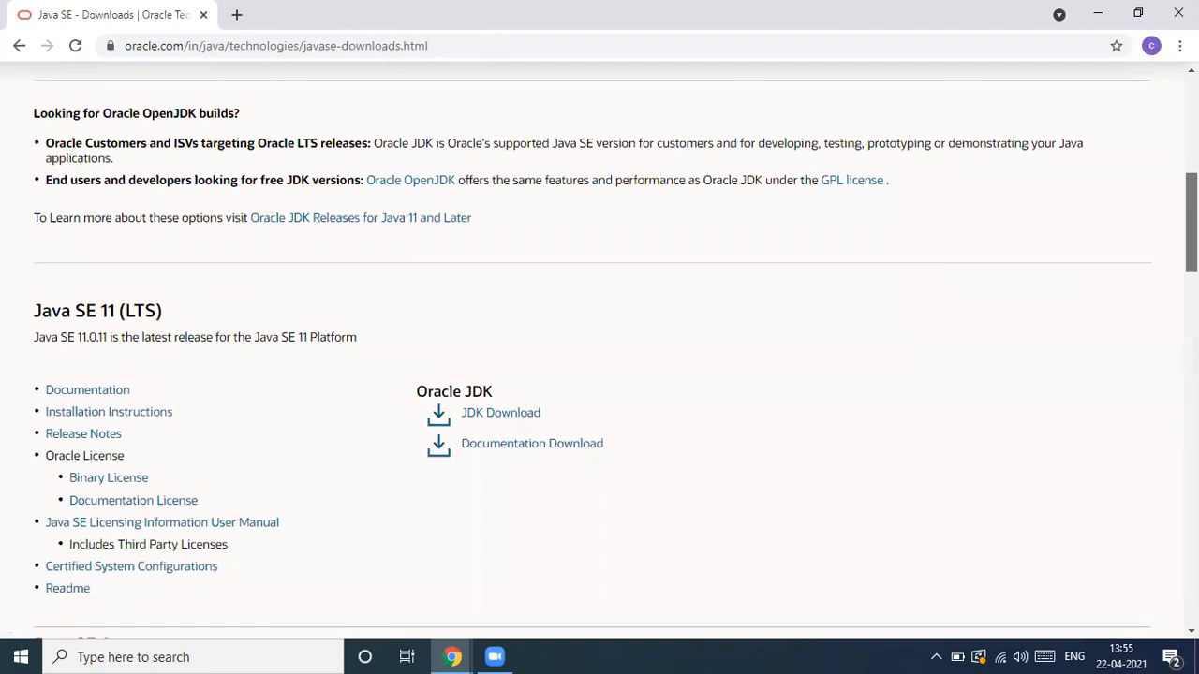
pyautogui.scroll(-3, 615, 356)
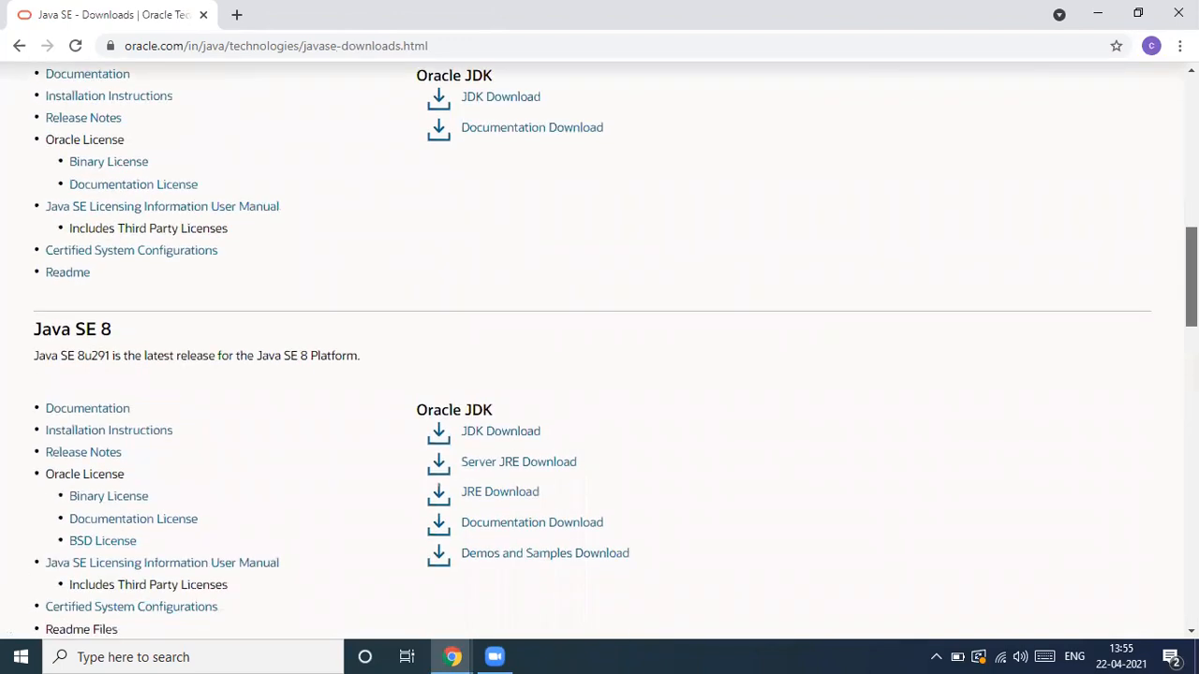
pyautogui.scroll(-5, 599, 356)
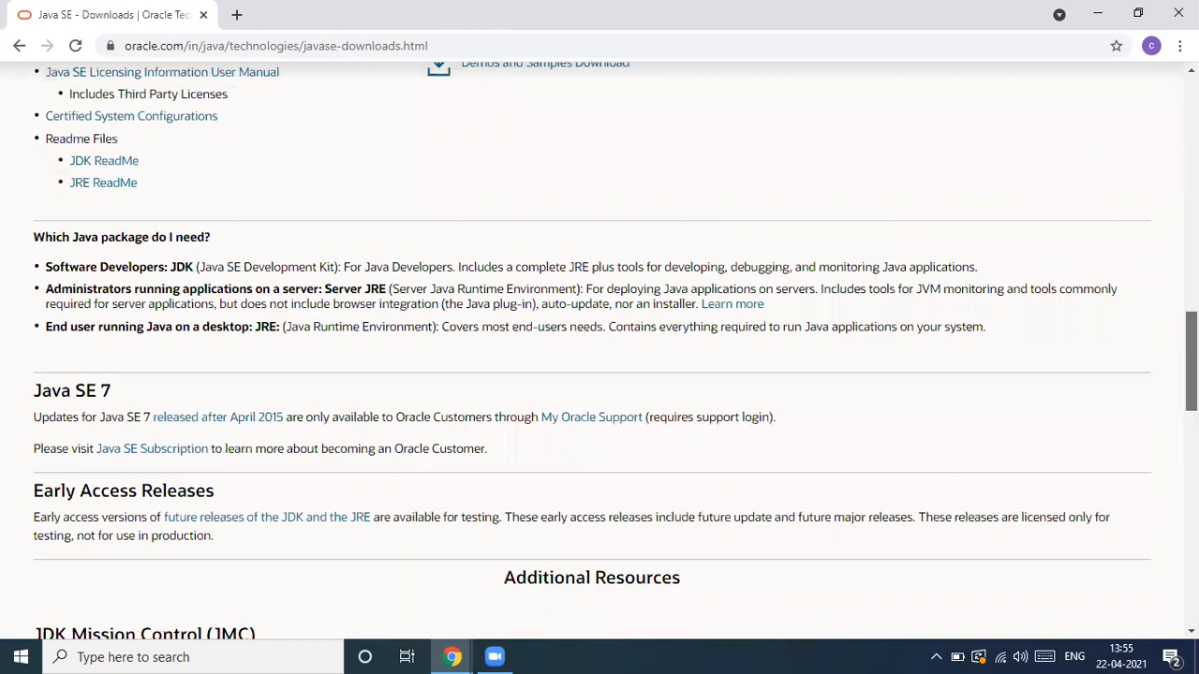
pyautogui.scroll(-3, 599, 356)
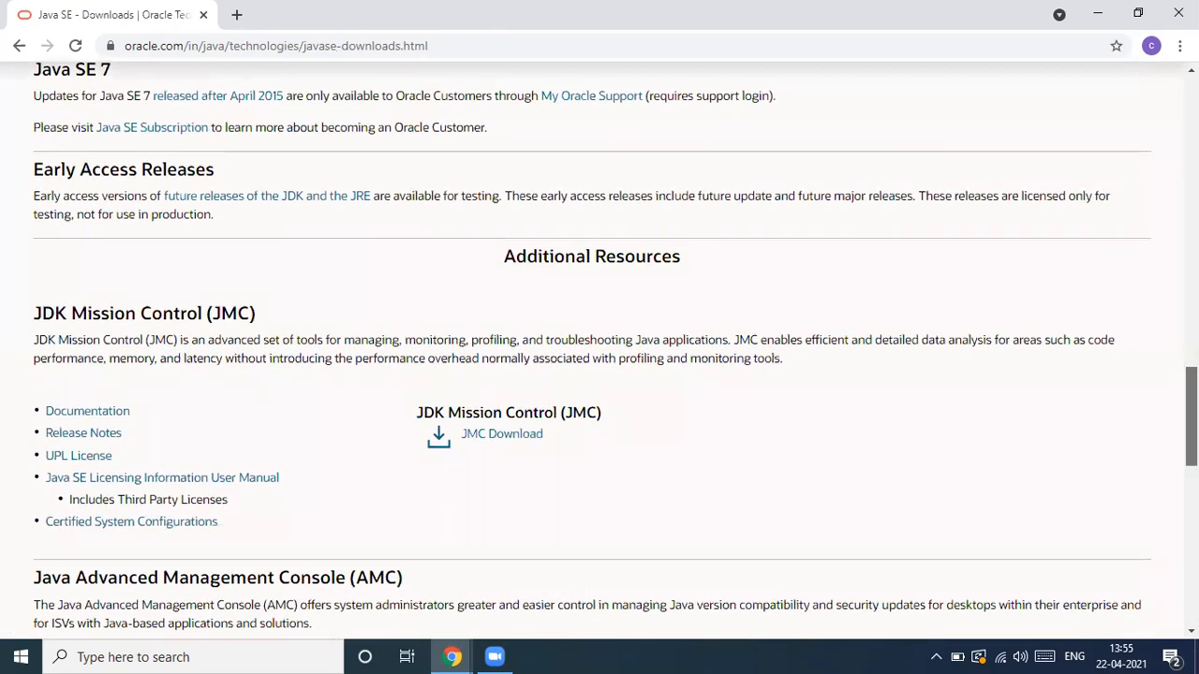
pyautogui.scroll(6, 599, 356)
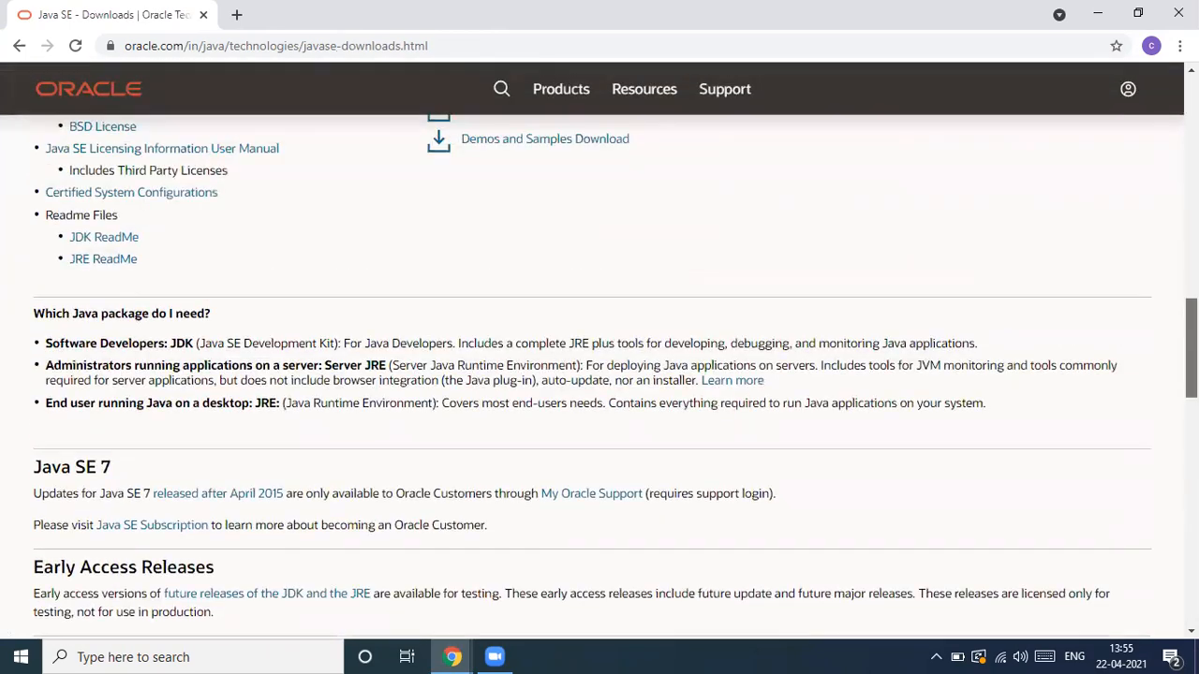
pyautogui.scroll(2, 1164, 305)
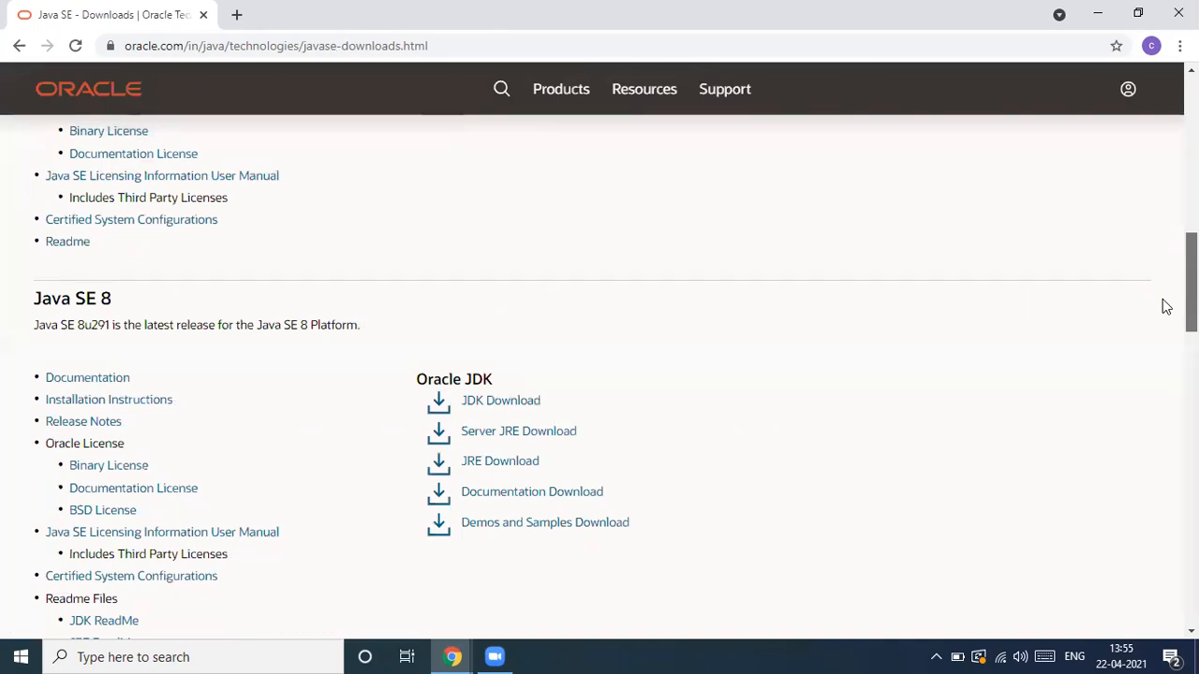
pyautogui.scroll(1, 1164, 302)
pyautogui.scroll(4, 1155, 238)
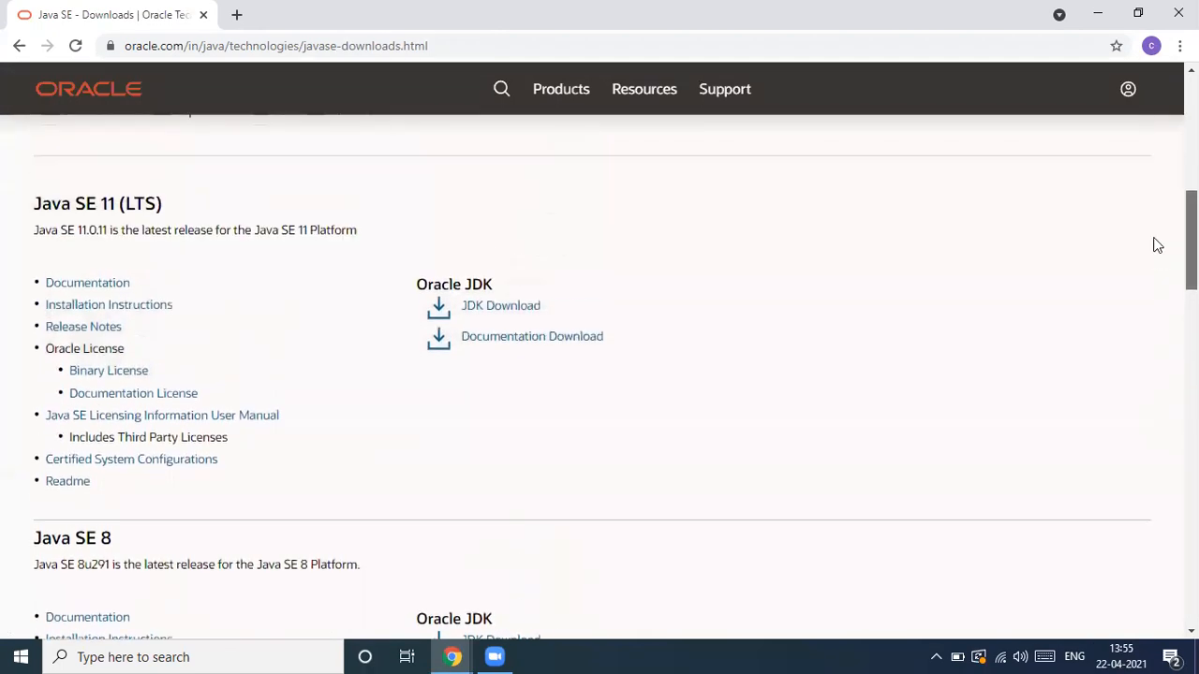
pyautogui.scroll(1, 1155, 223)
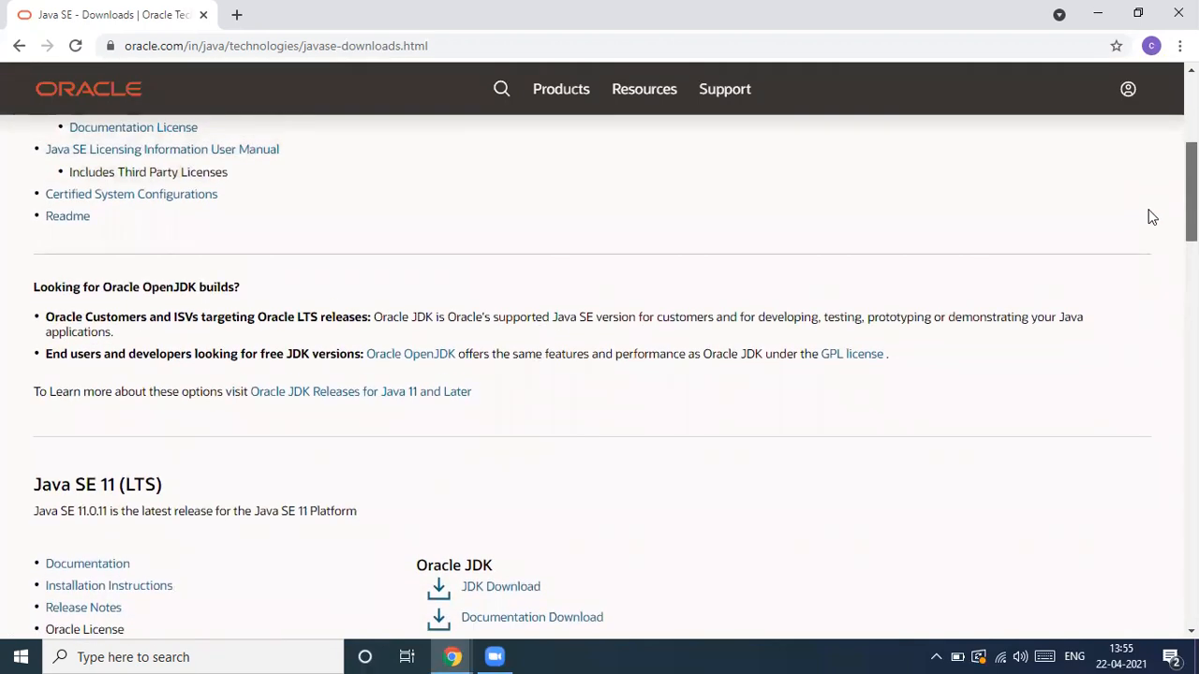
pyautogui.scroll(2, 1152, 217)
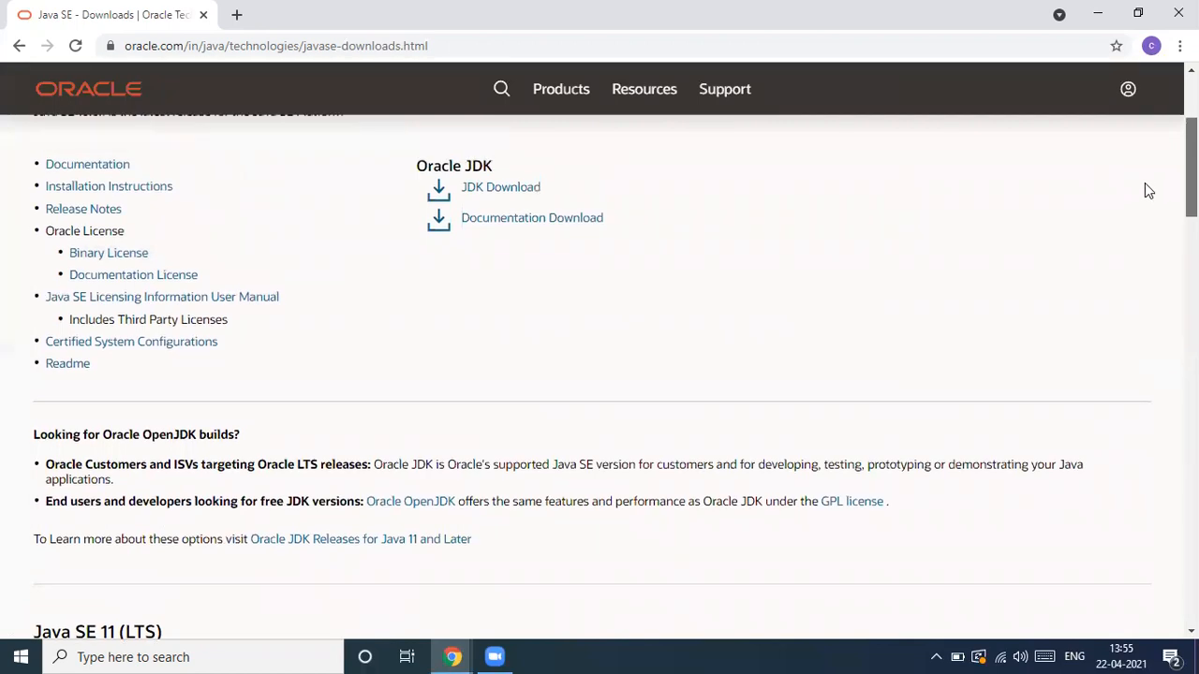
pyautogui.scroll(3, 1148, 191)
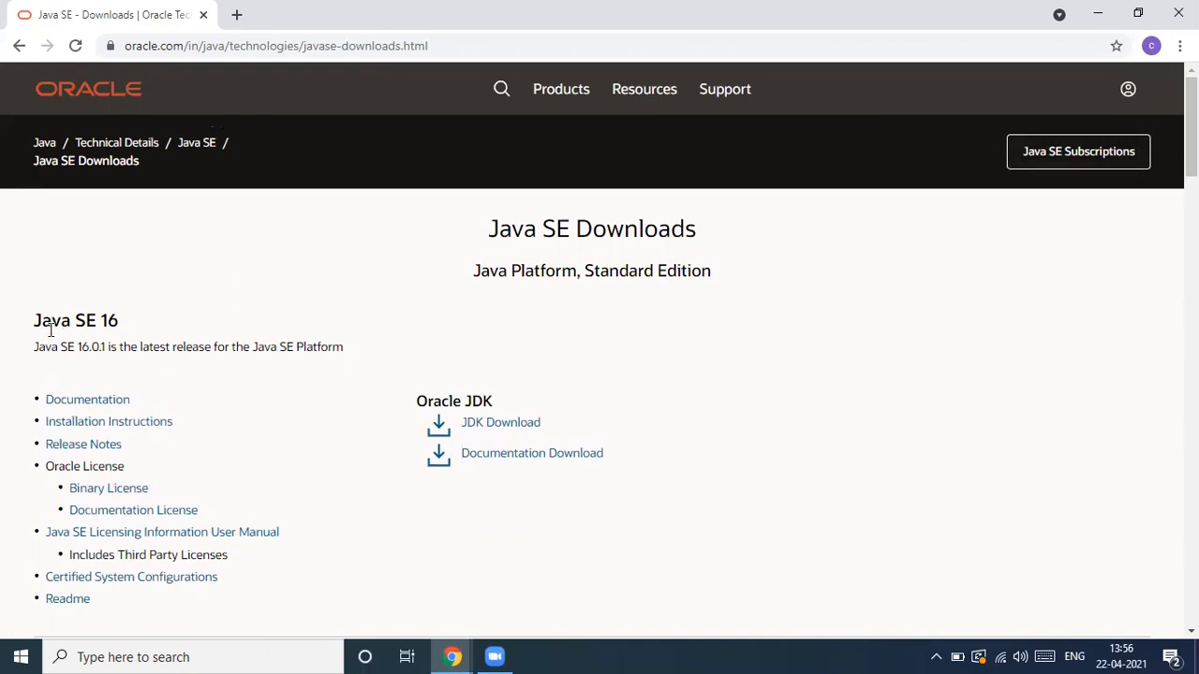
# - Open the JDK download page for Java SE 16 and locate the Windows x64 packages
pyautogui.click(506, 429)
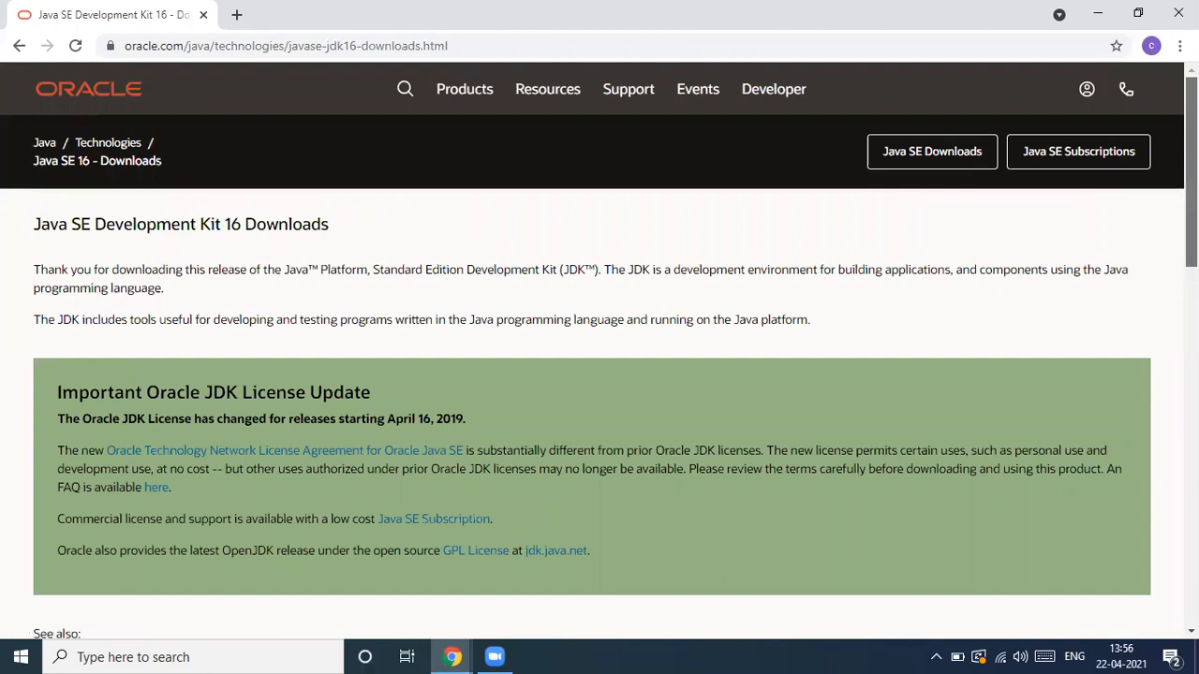
pyautogui.scroll(-5, 599, 356)
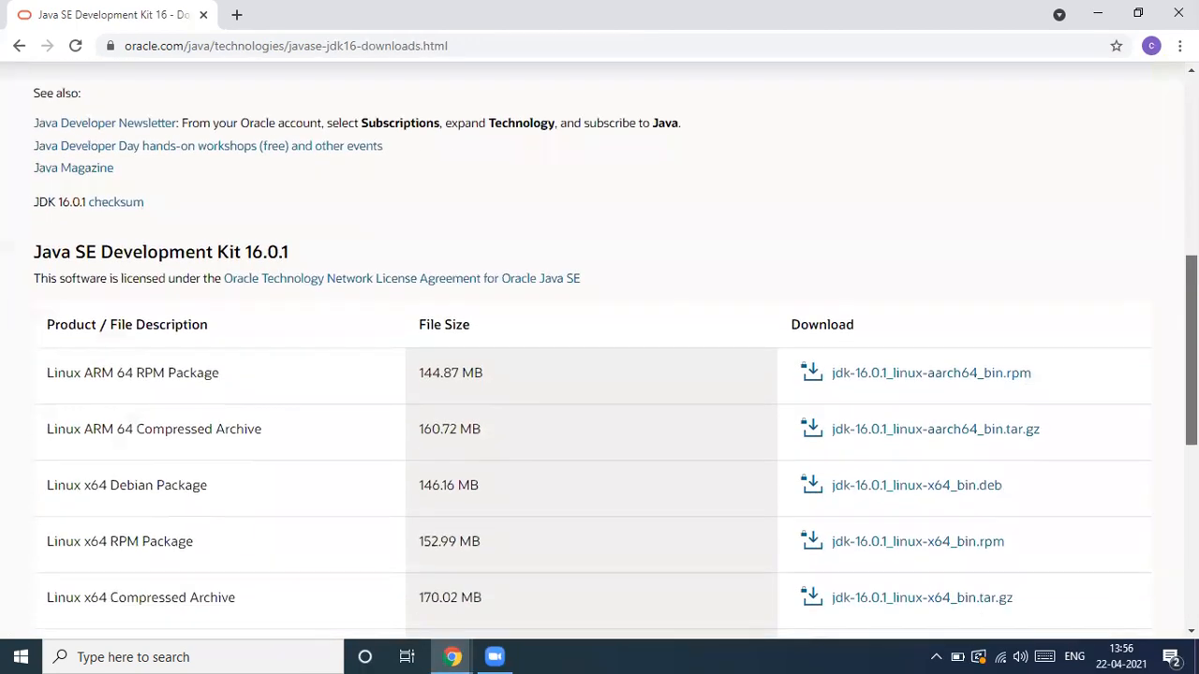
pyautogui.scroll(-2, 599, 356)
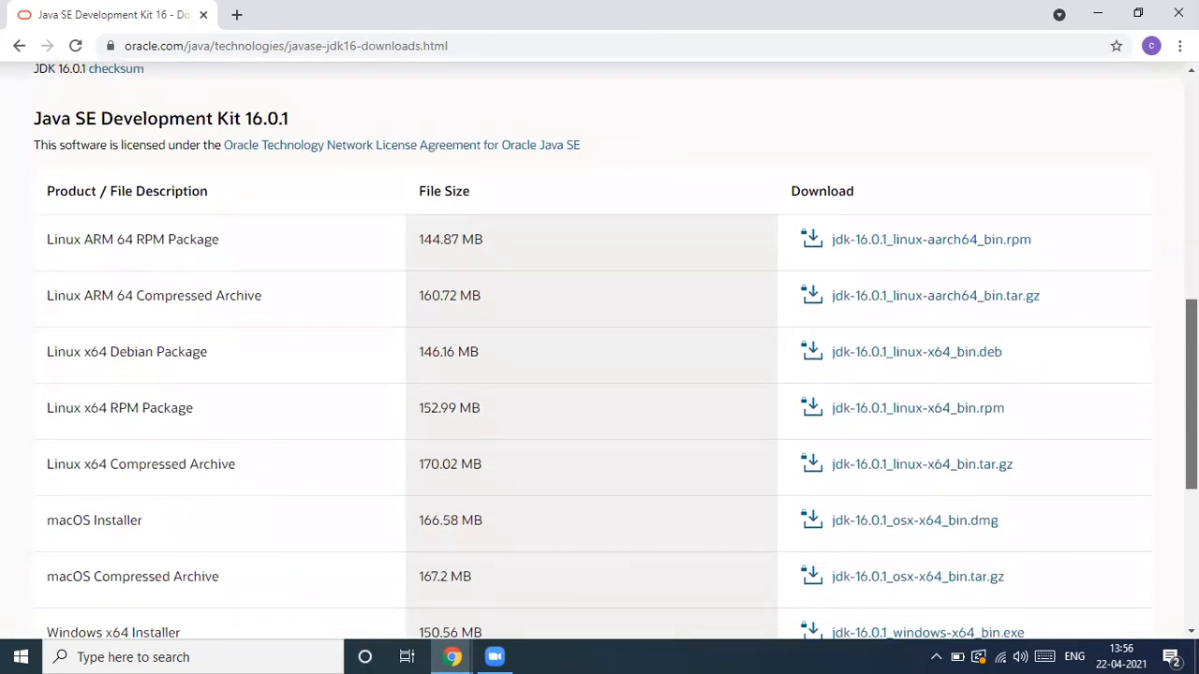
pyautogui.scroll(-2, 600, 356)
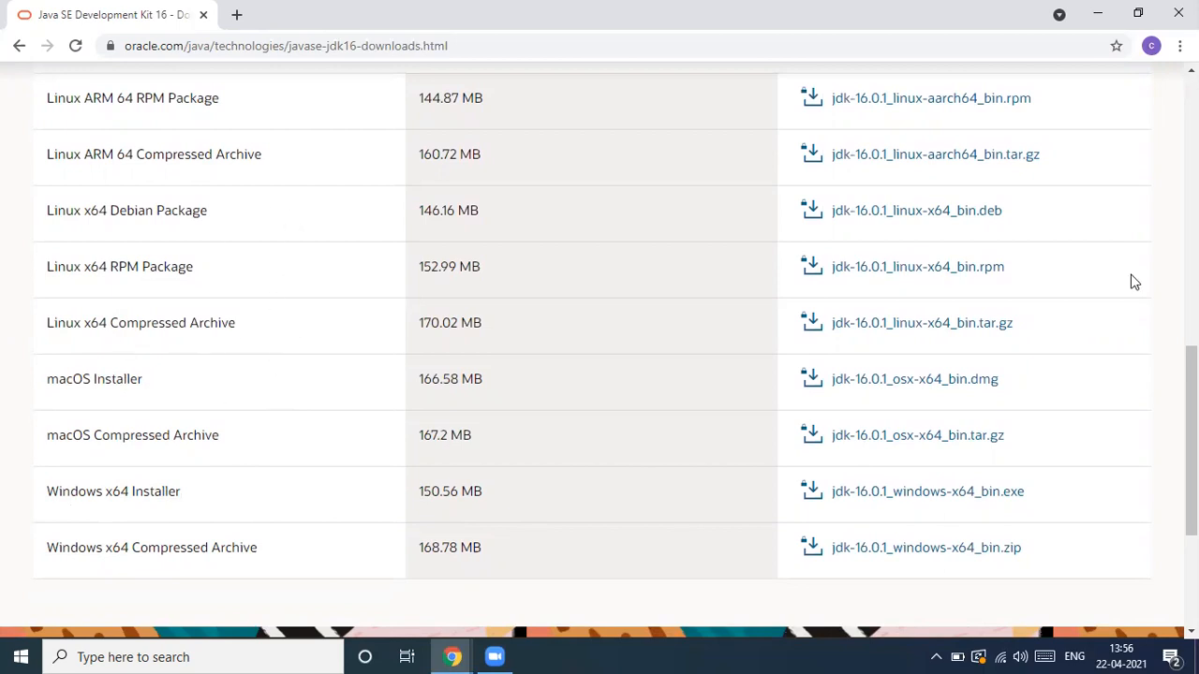
pyautogui.scroll(1, 1191, 440)
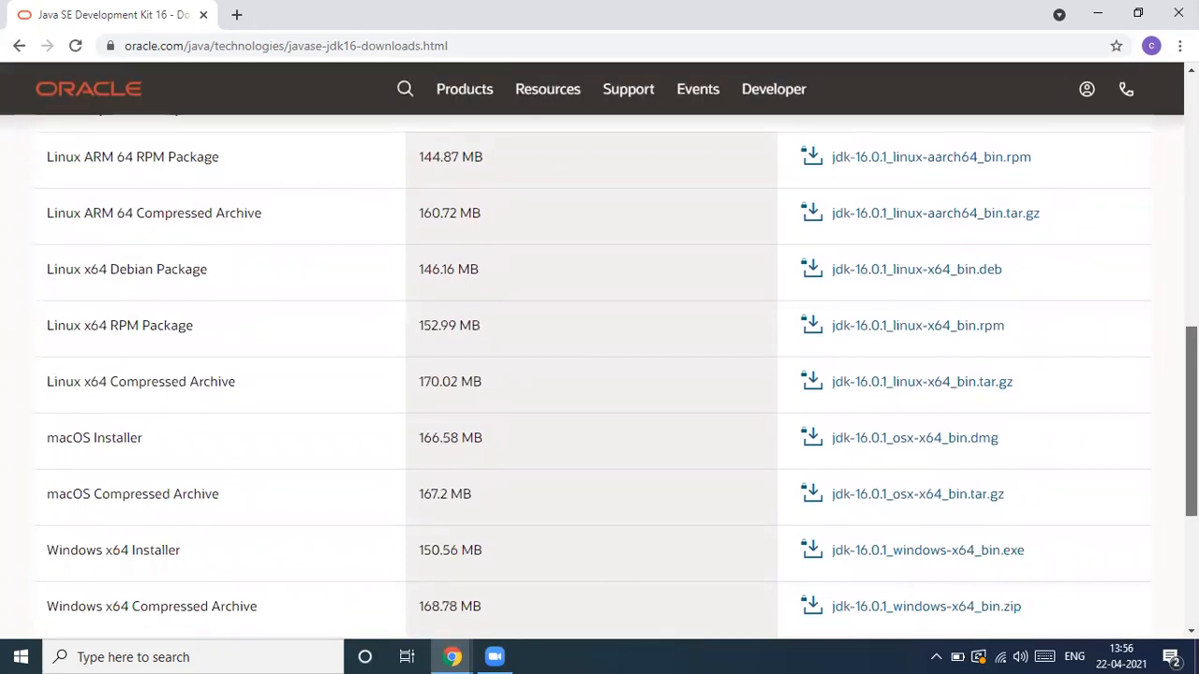
pyautogui.scroll(-3, 659, 287)
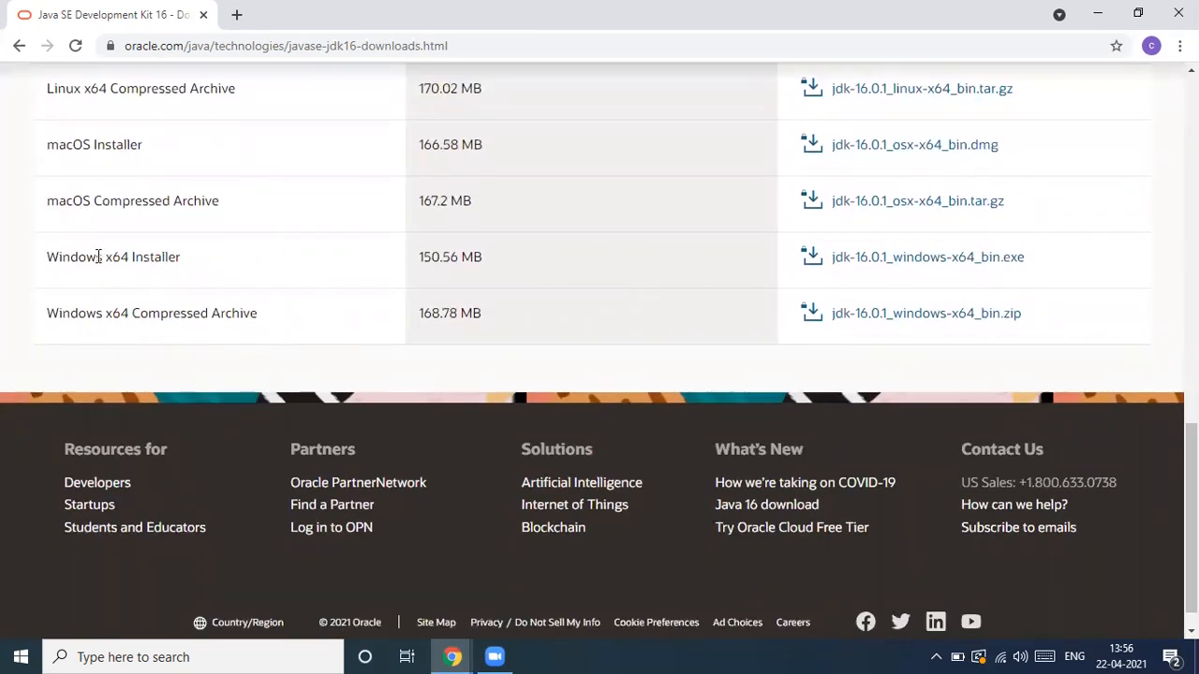
# - Download the Windows x64 Installer jdk-16.0.1_windows-x64_bin.exe, accepting the Oracle Technology Network License Agreement, and close the license dialog
pyautogui.click(902, 268)
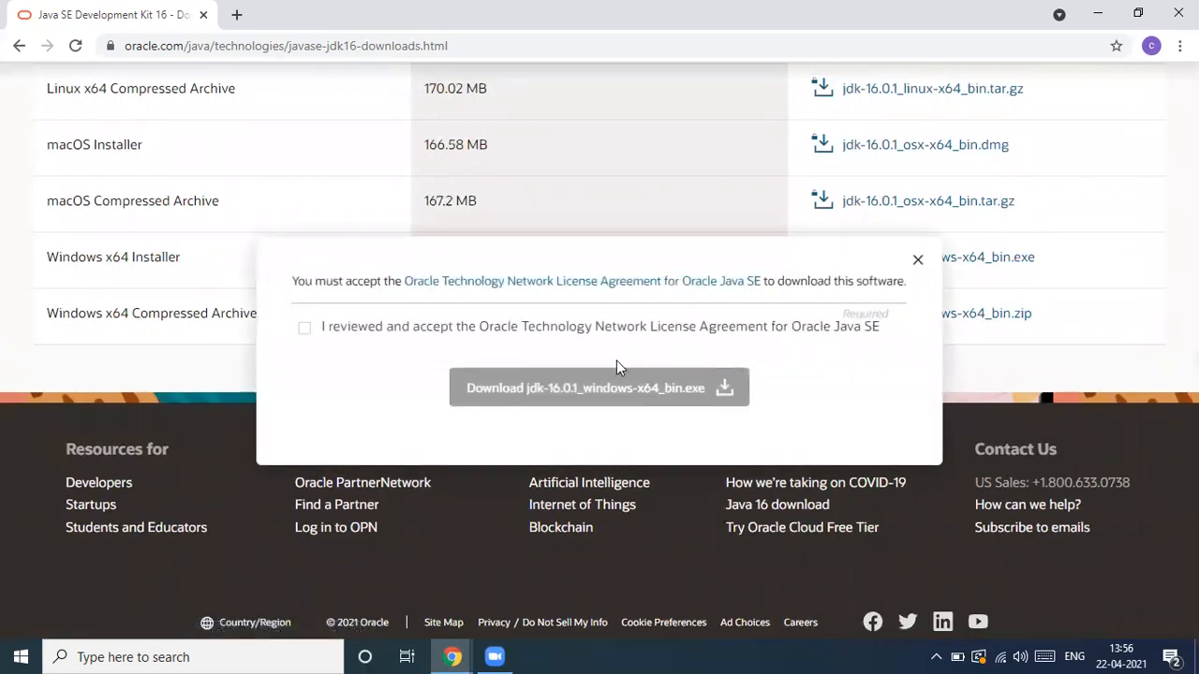
pyautogui.click(304, 328)
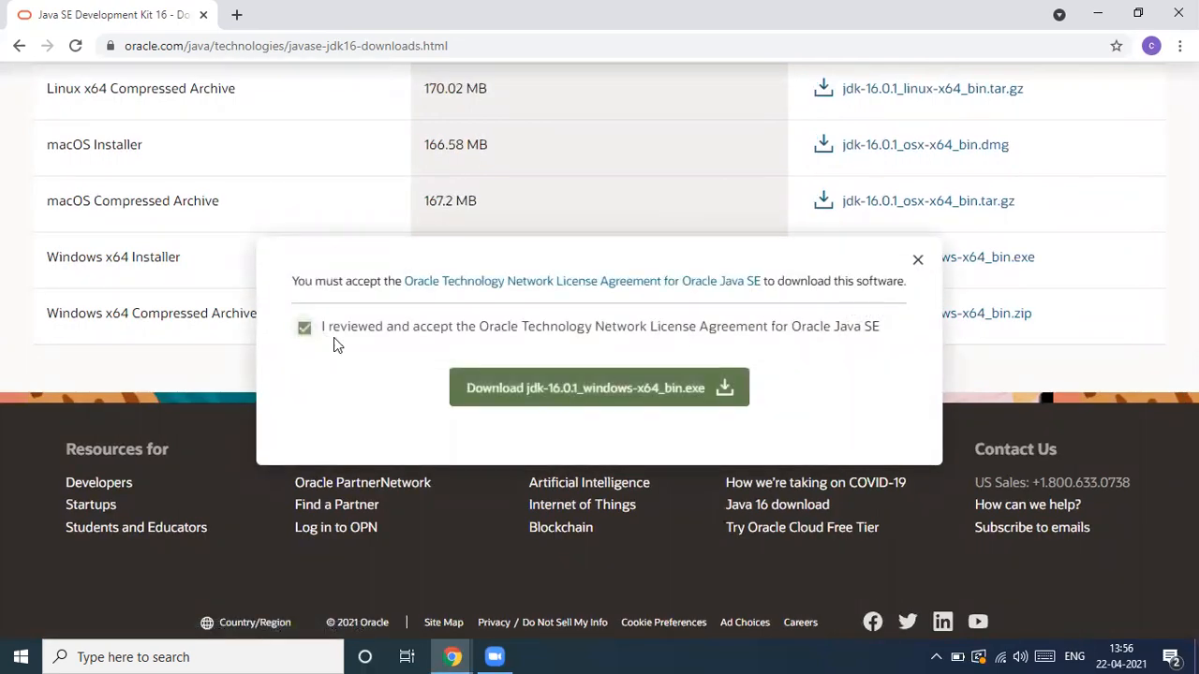
pyautogui.click(596, 403)
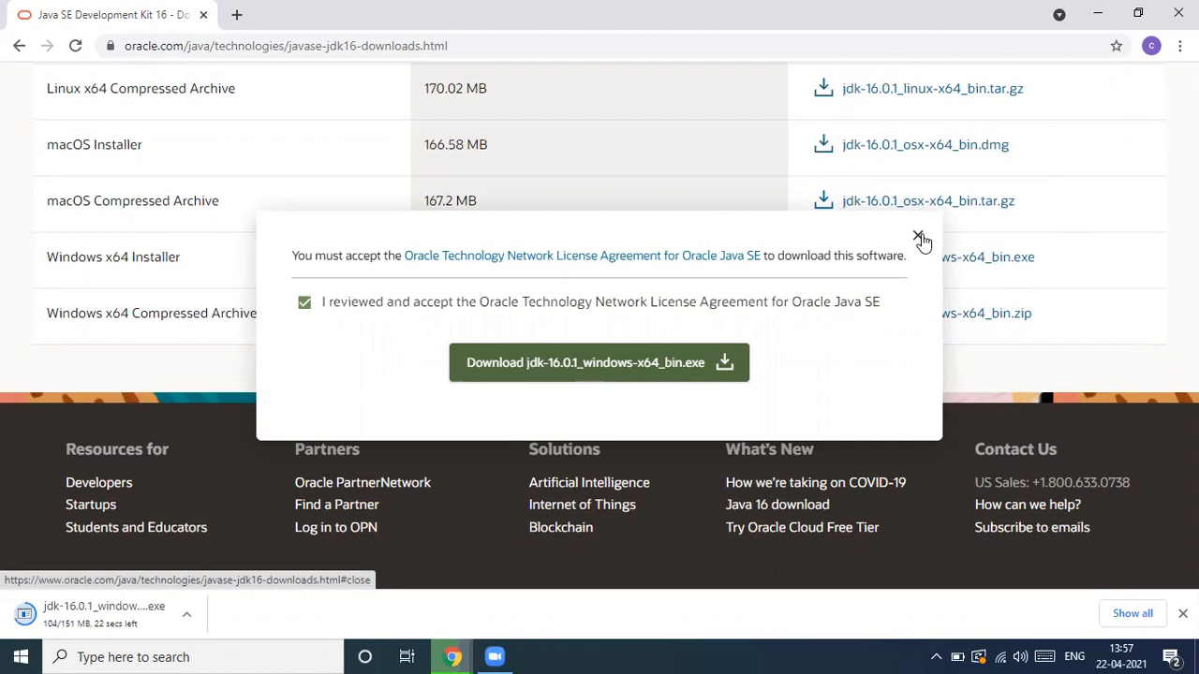
pyautogui.click(918, 237)
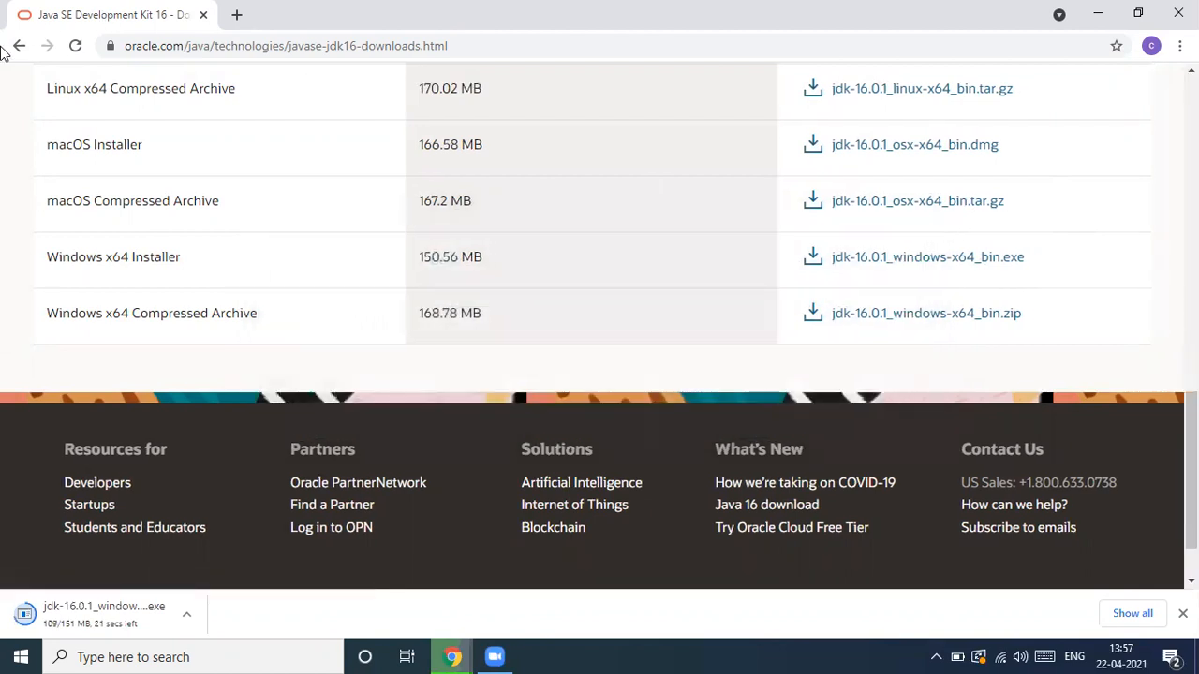
# - Go back to Java SE Downloads, open the Java SE 8 JDK download page, and examine its Windows x86 and x64 packages
pyautogui.click(20, 47)
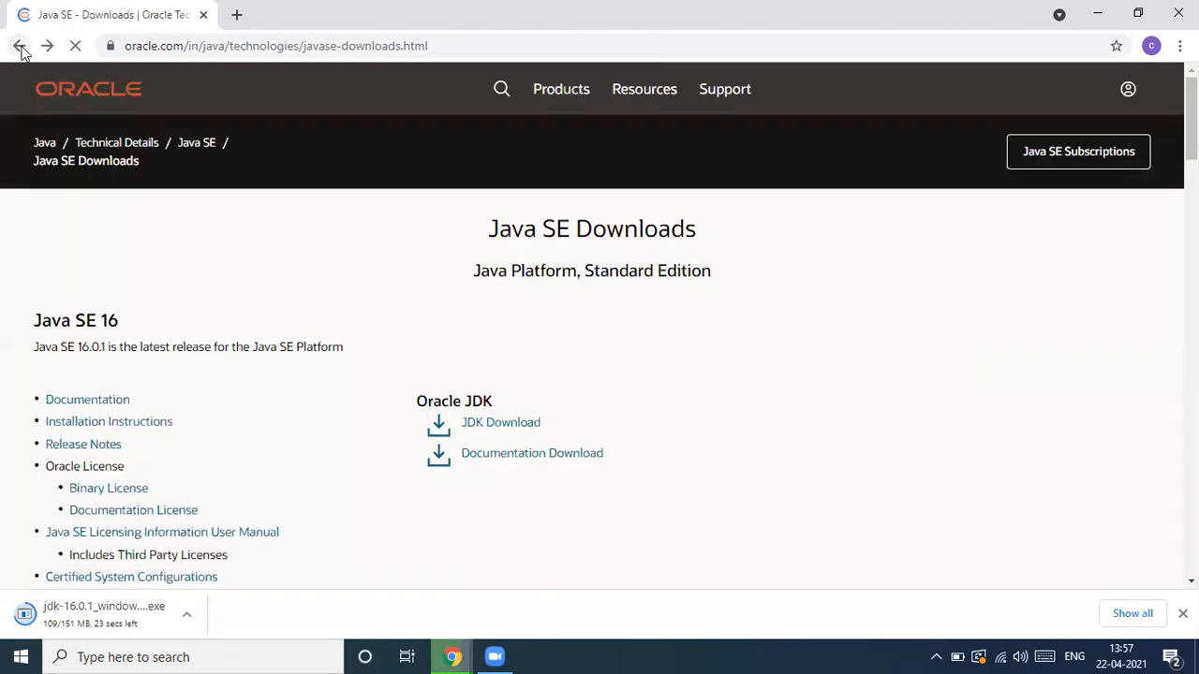
pyautogui.moveTo(1191, 120); pyautogui.dragTo(1190, 292)
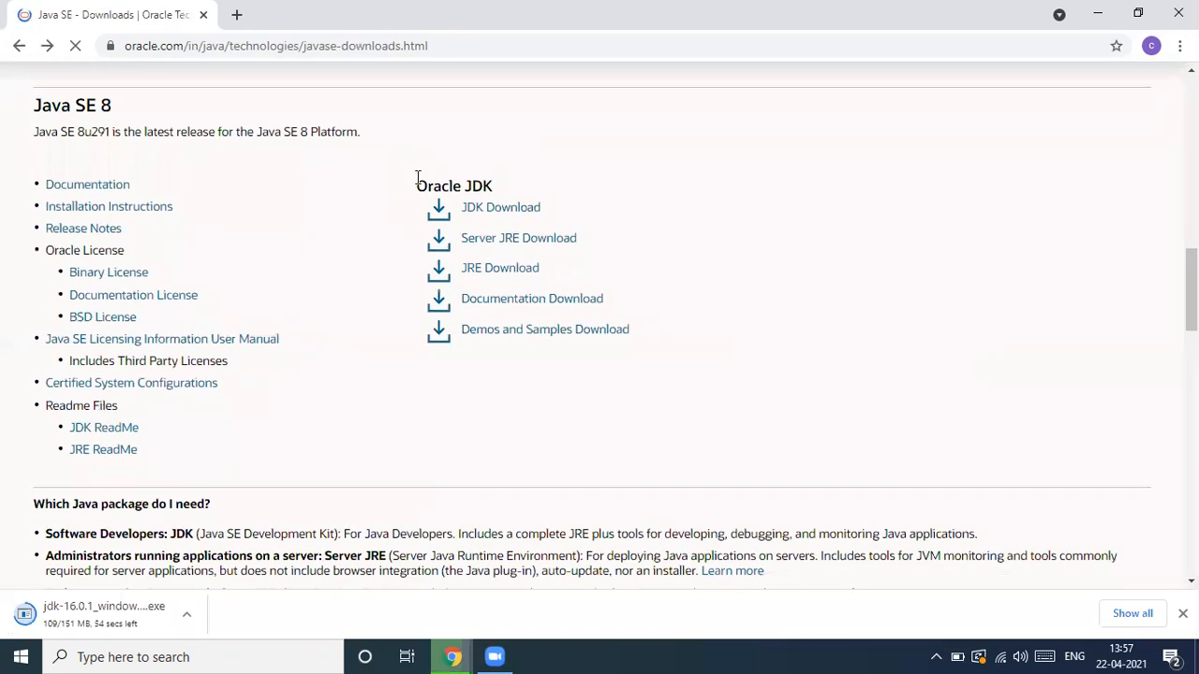
pyautogui.click(496, 219)
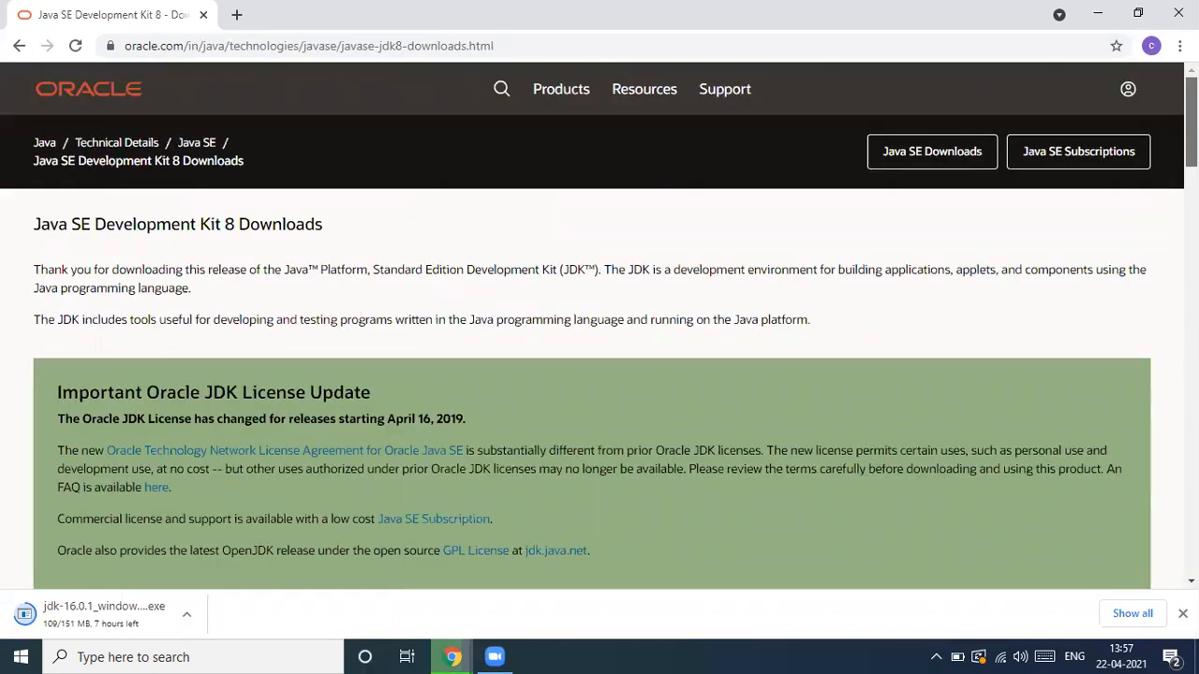
pyautogui.moveTo(1191, 122); pyautogui.dragTo(1191, 200)
pyautogui.scroll(-6, 599, 328)
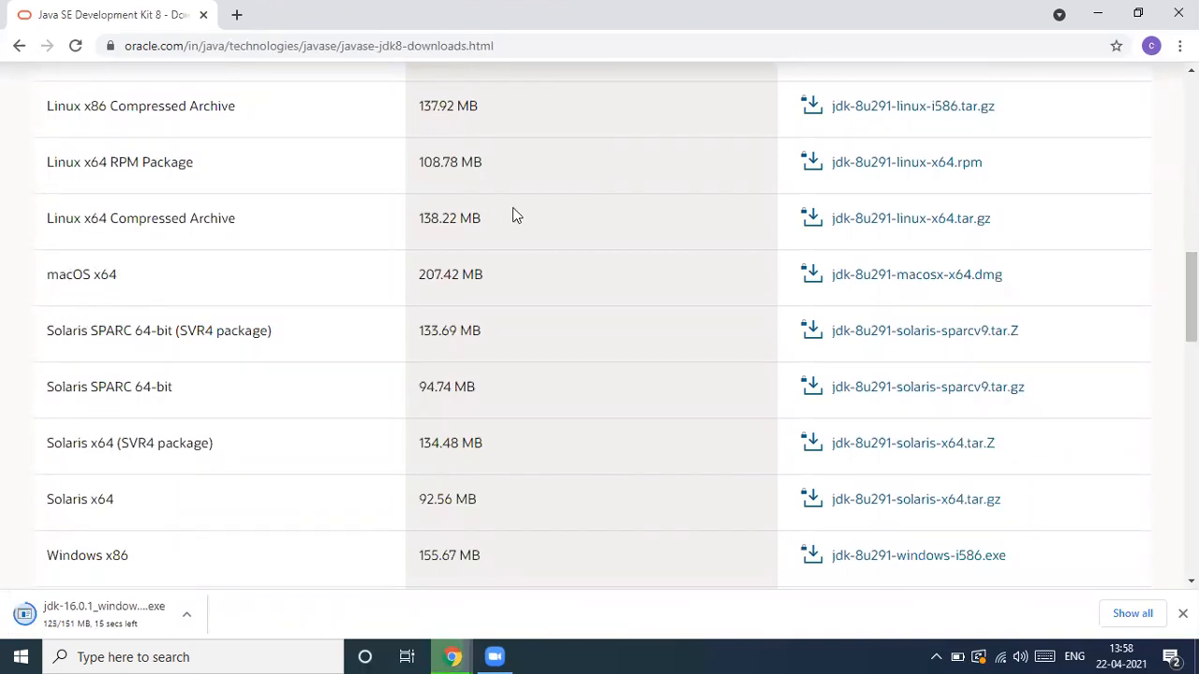
pyautogui.scroll(-2, 1189, 299)
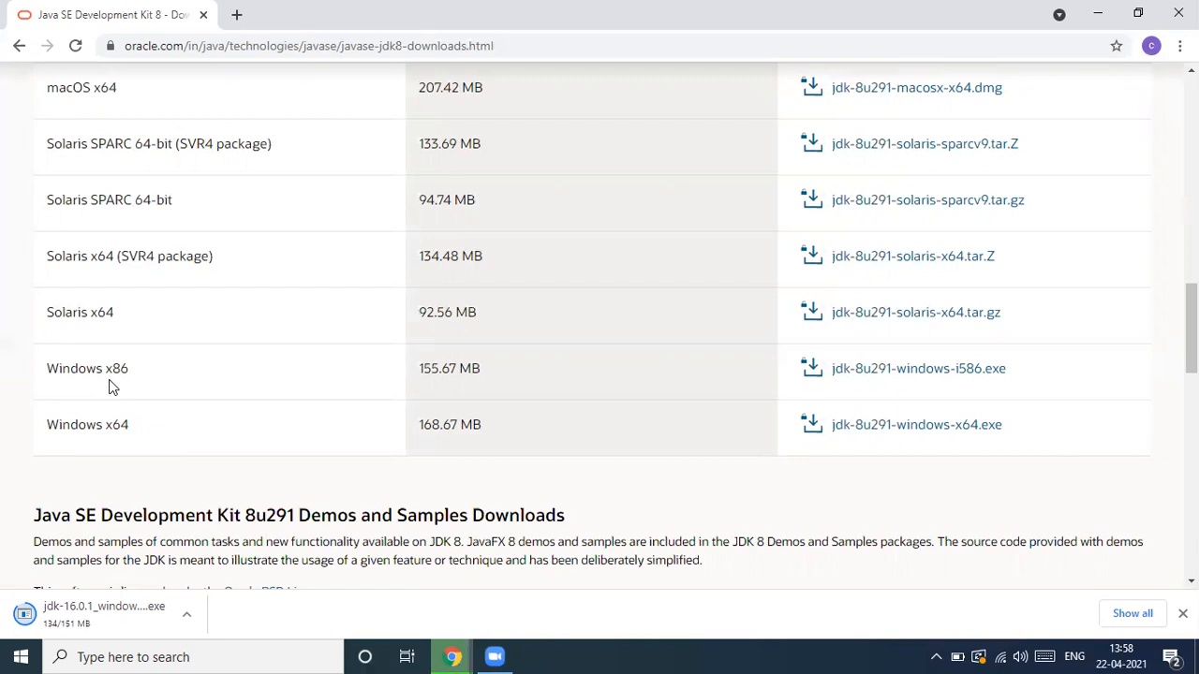
# - Return to the Java SE 16 JDK download page and look over its Windows x64 Installer and Compressed Archive packages
pyautogui.click(20, 51)
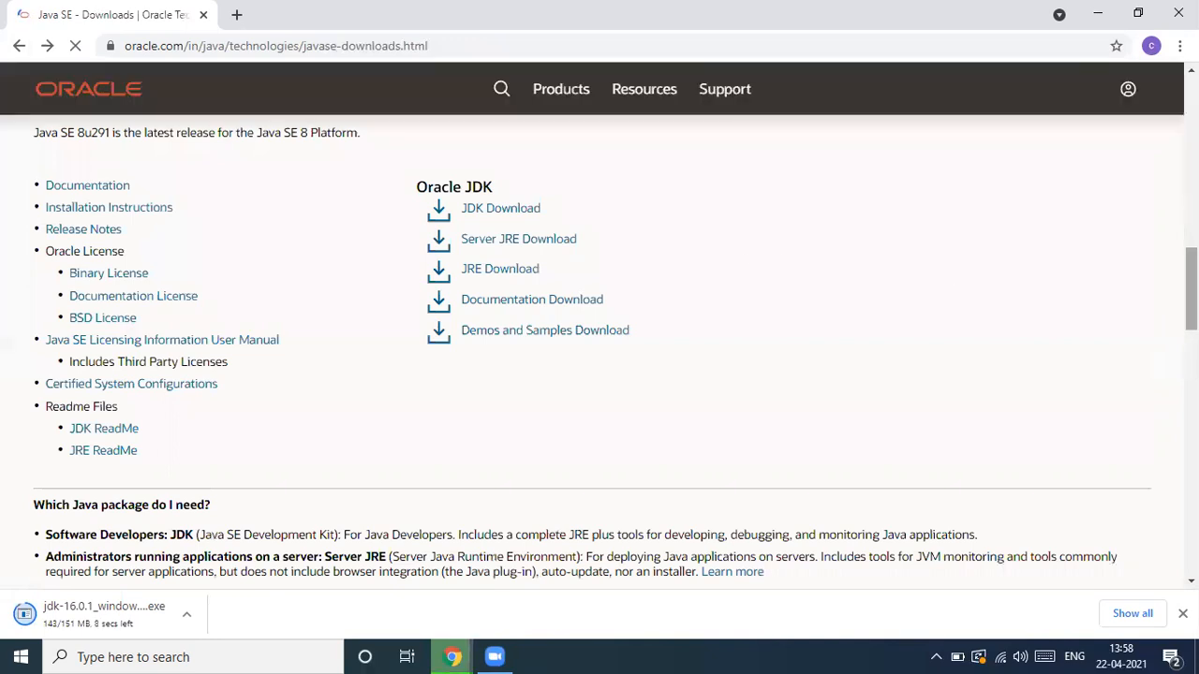
pyautogui.scroll(10, 304, 463)
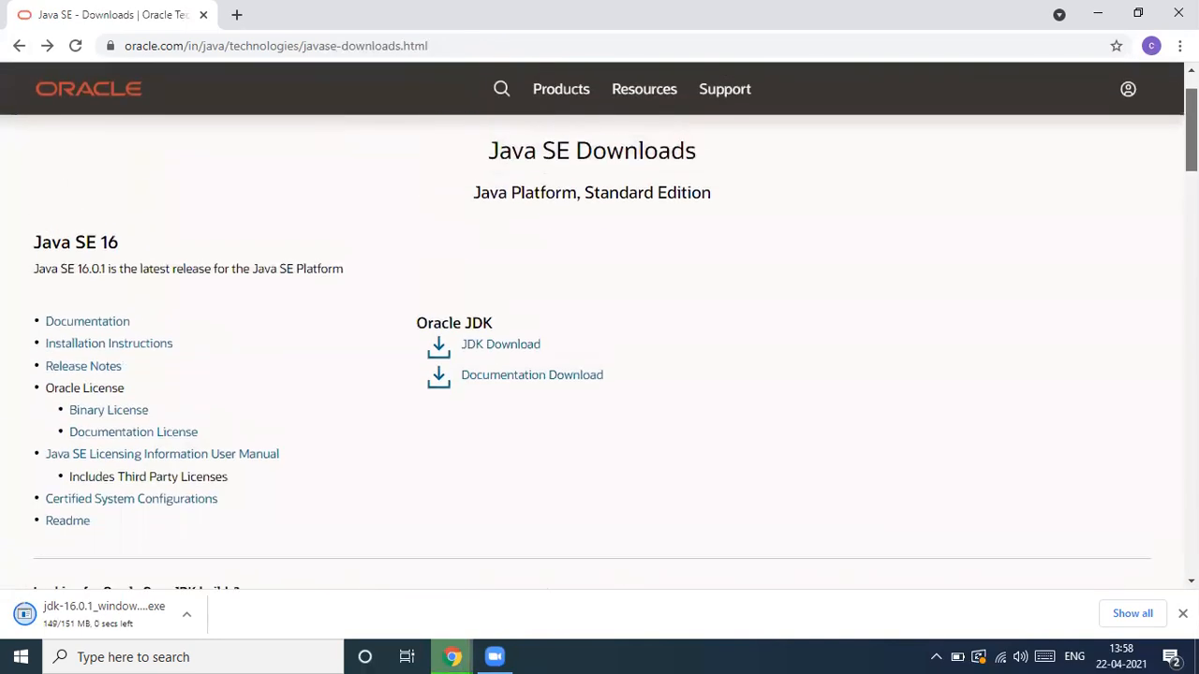
pyautogui.click(480, 354)
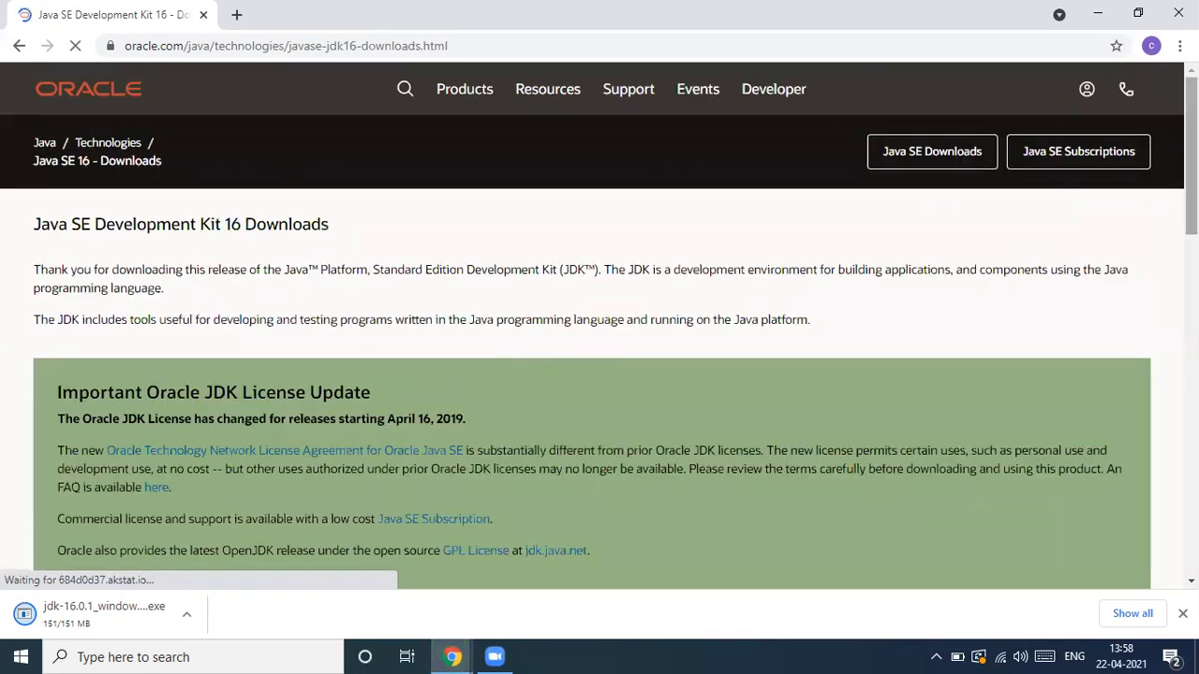
pyautogui.scroll(-10, 599, 325)
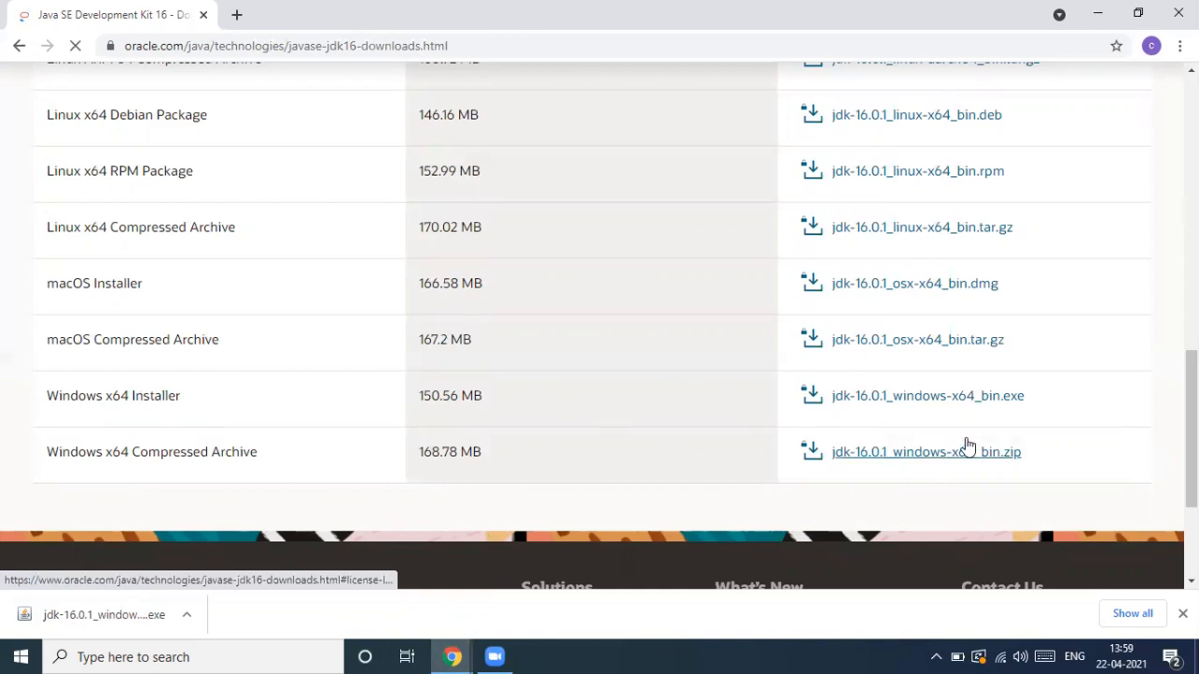
# - Show the downloaded jdk-16.0.1_windows-x64_bin installer in its folder, run it past the SmartScreen warning, and bring up the setup wizard
pyautogui.click(187, 615)
pyautogui.click(248, 559)
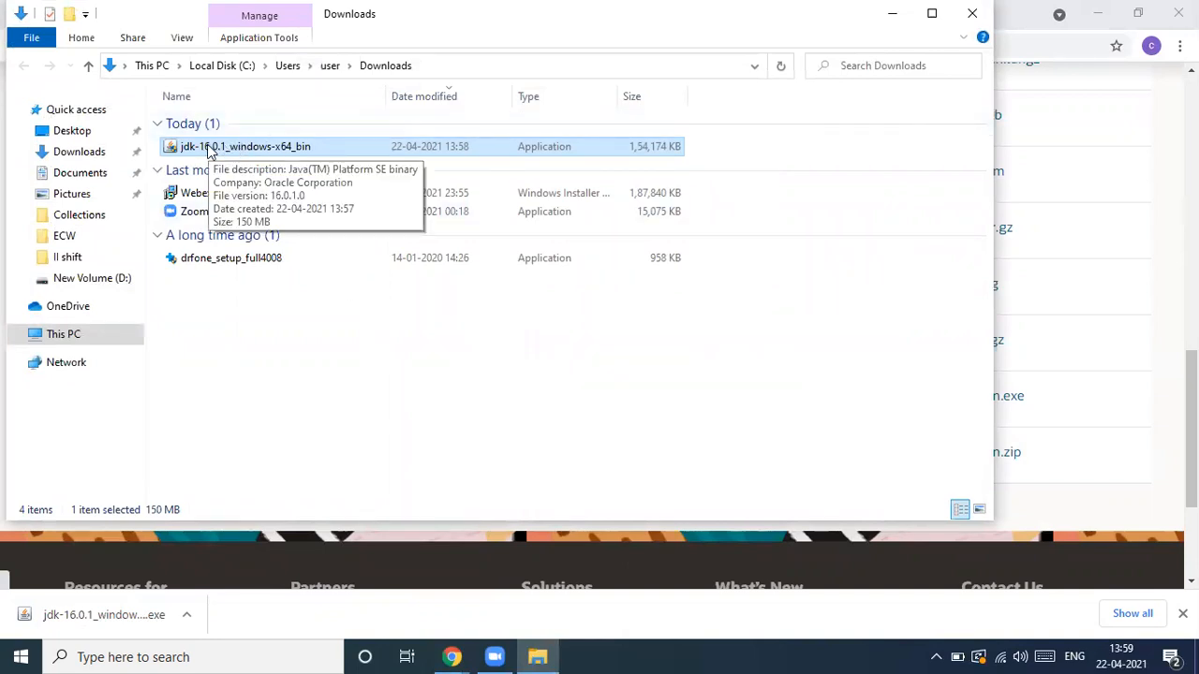
pyautogui.rightClick(211, 152)
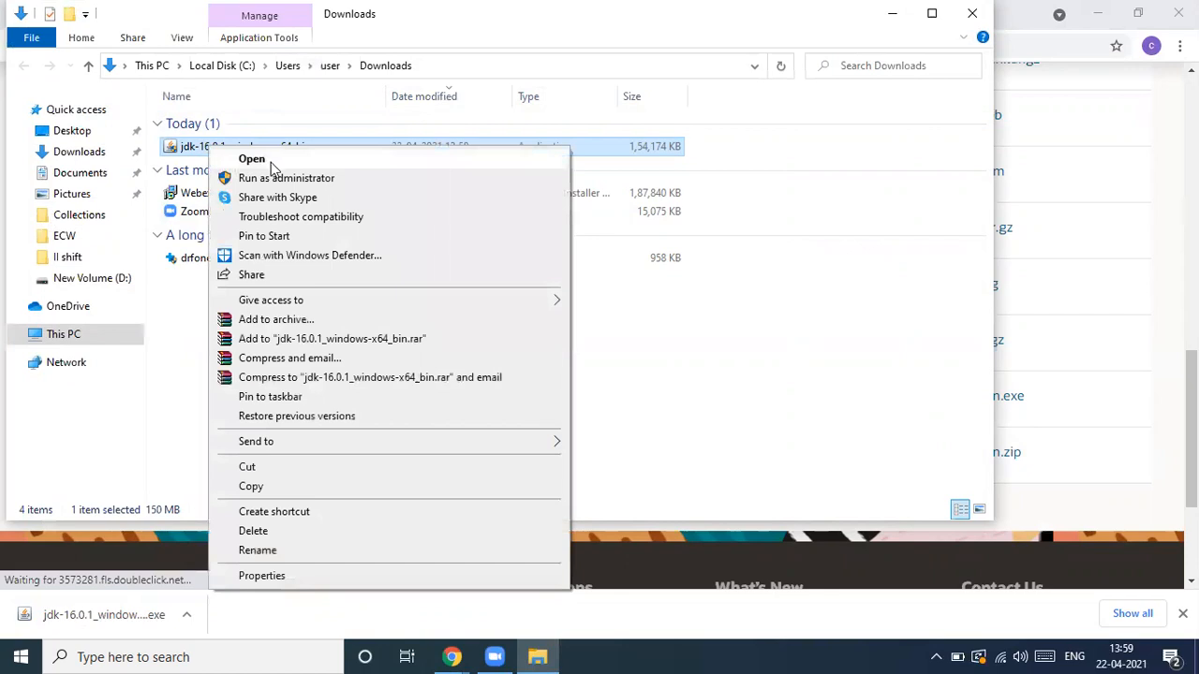
pyautogui.click(253, 159)
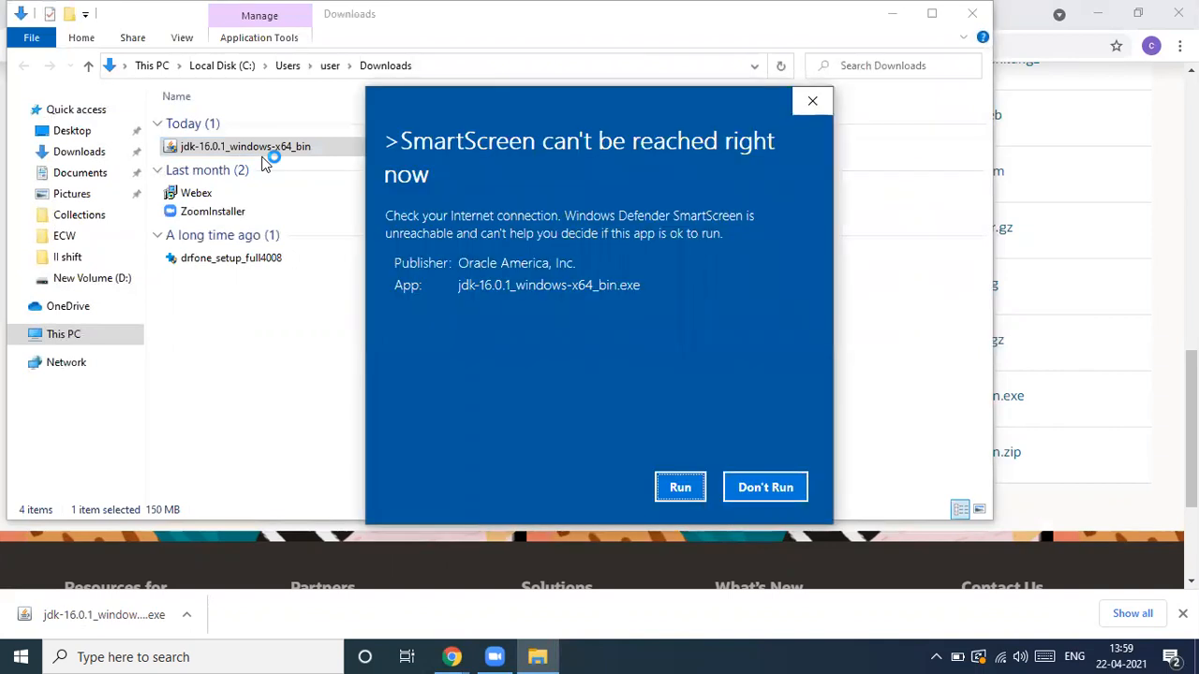
pyautogui.click(678, 487)
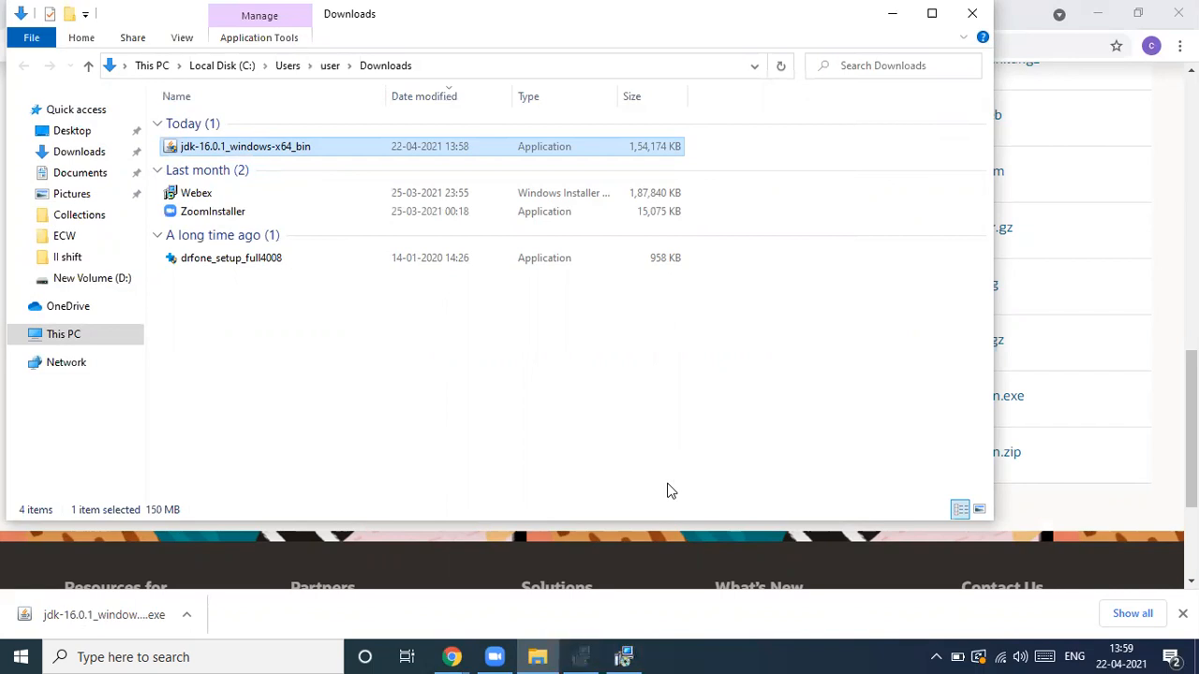
pyautogui.click(582, 656)
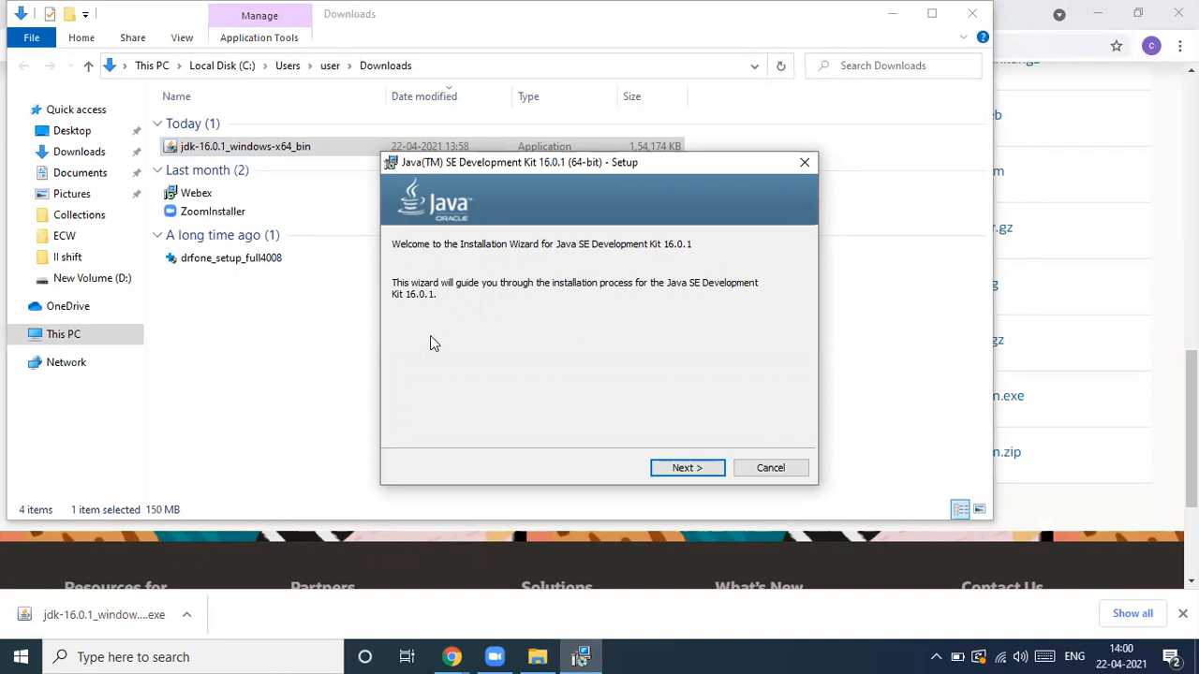
# - Install JDK 16.0.1 into the default folder C:\Program Files\Java\jdk-16.0.1\, and dismiss the finished wizard, Downloads folder and browser windows
pyautogui.click(671, 471)
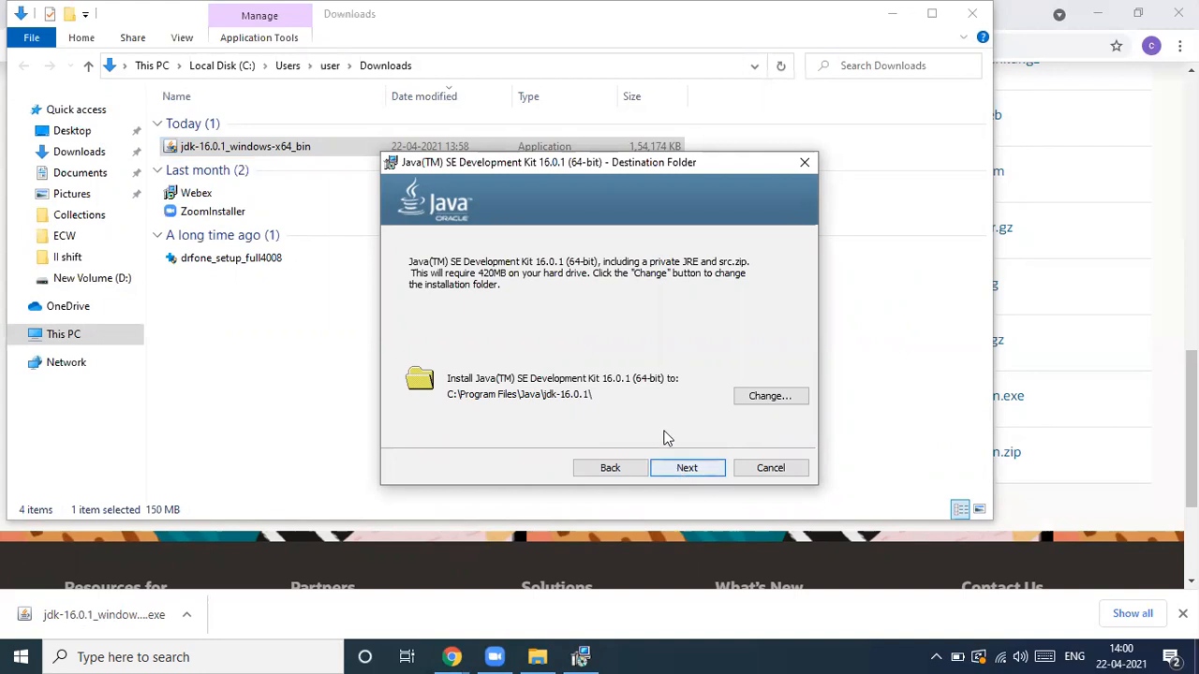
pyautogui.click(768, 395)
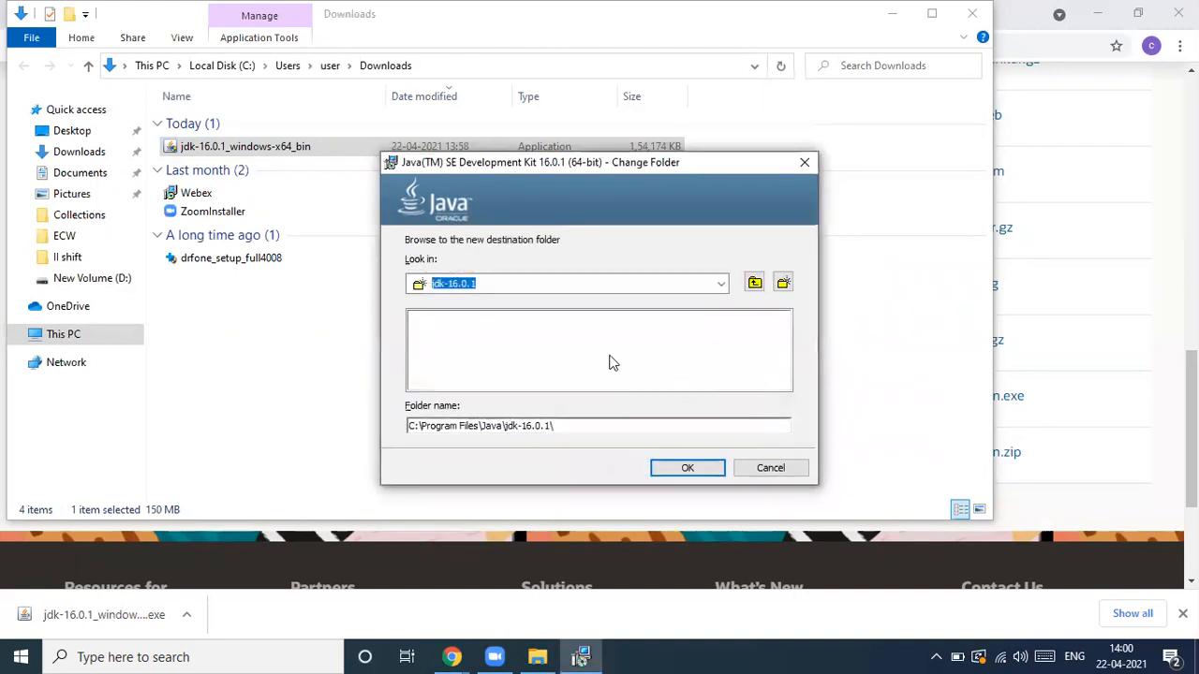
pyautogui.click(763, 469)
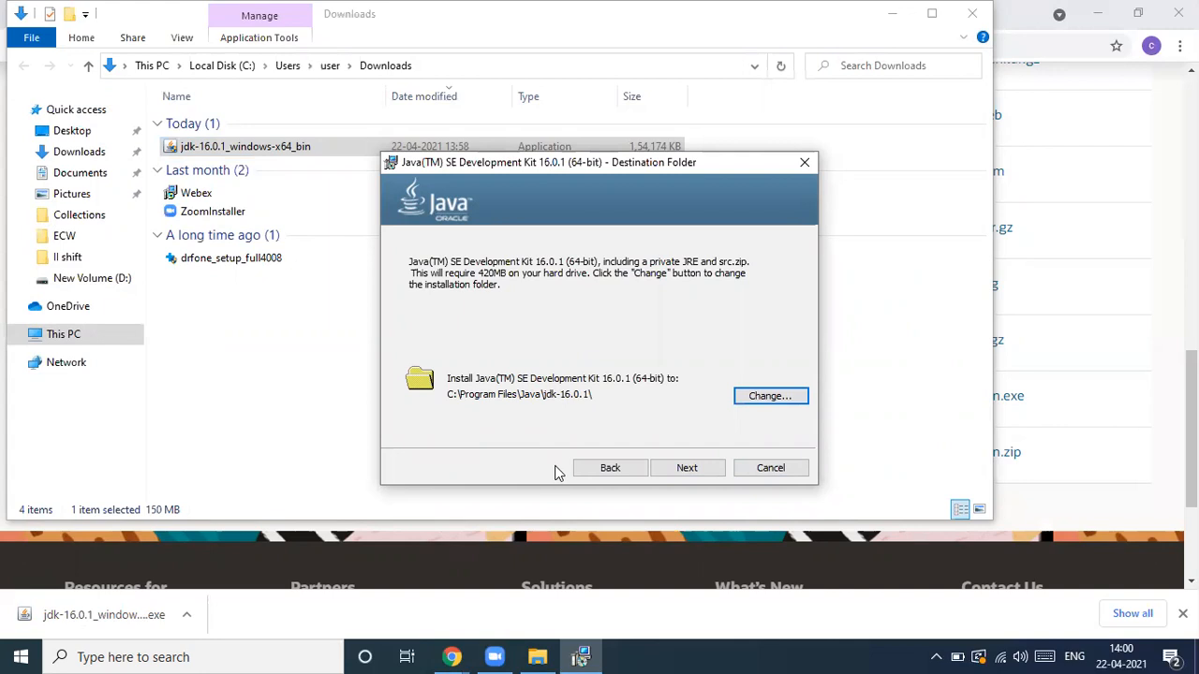
pyautogui.click(689, 468)
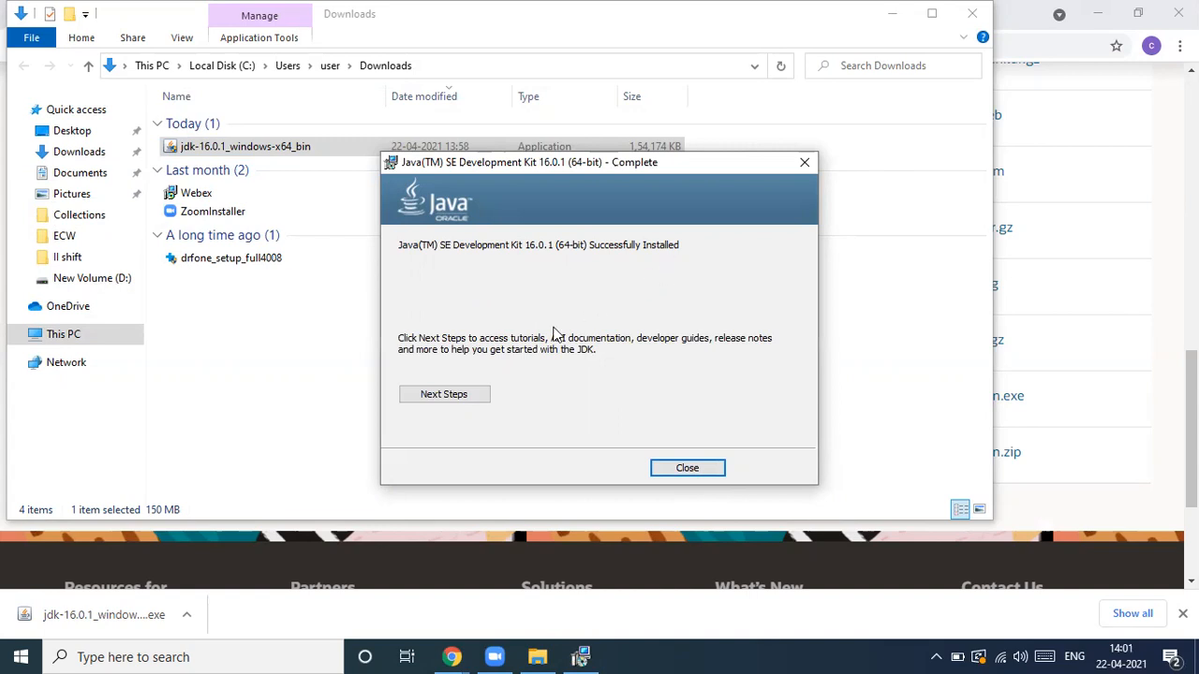
pyautogui.click(687, 468)
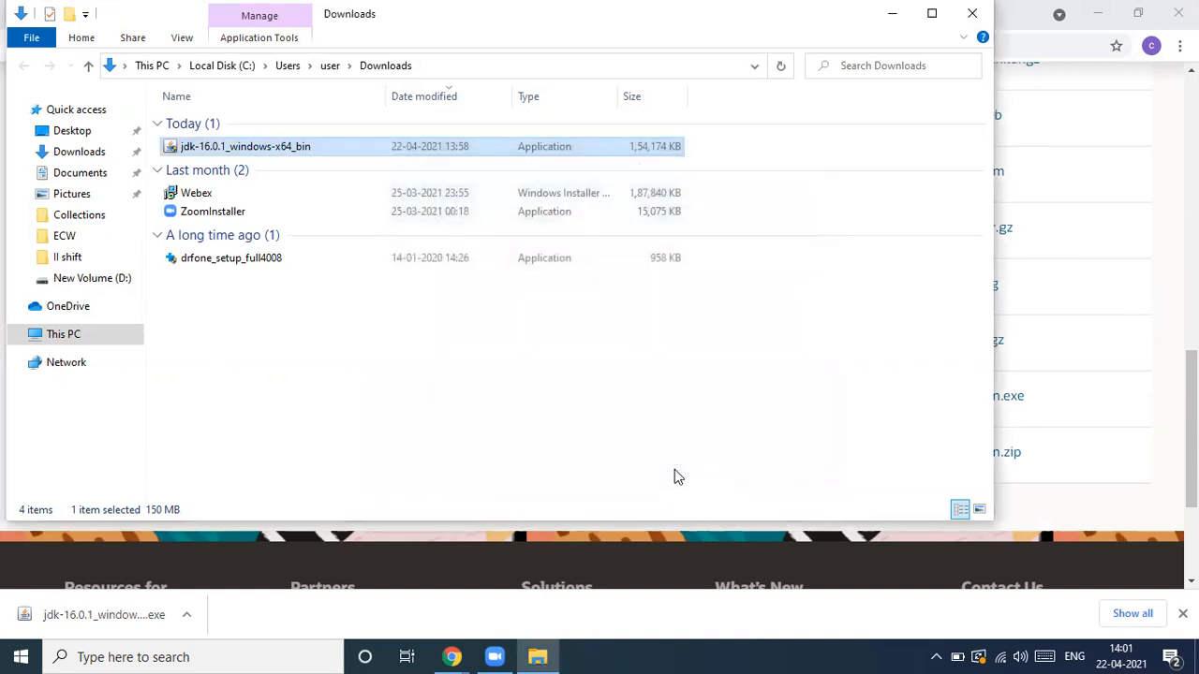
pyautogui.click(972, 15)
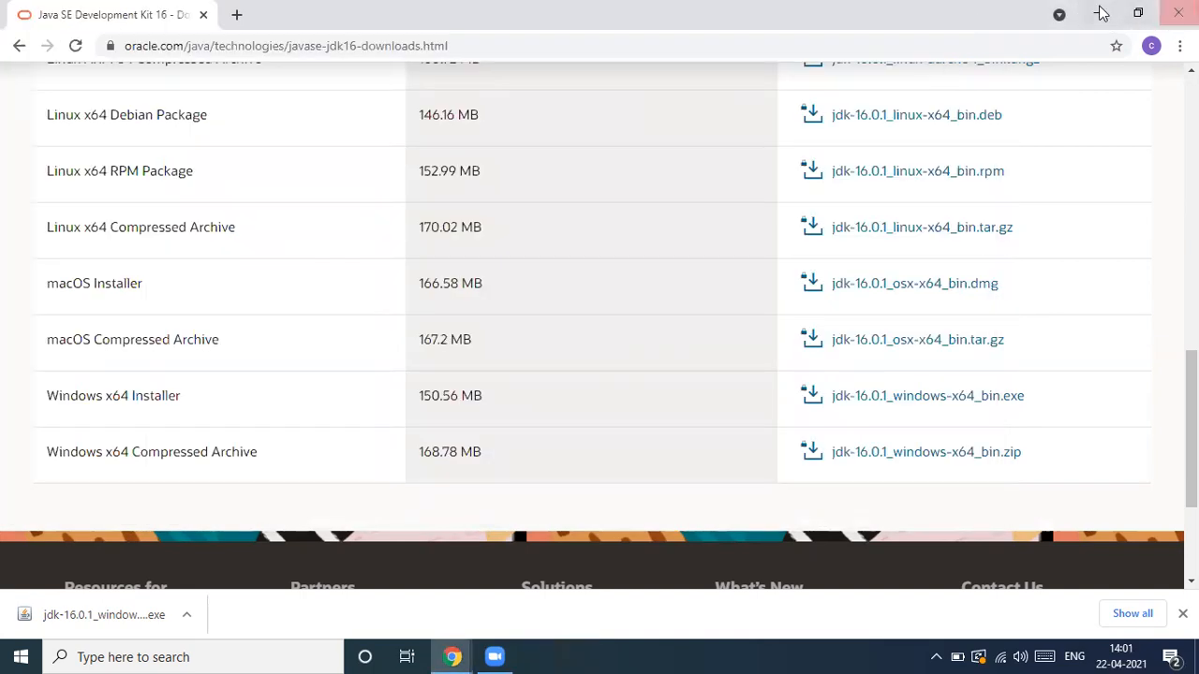
pyautogui.click(1178, 13)
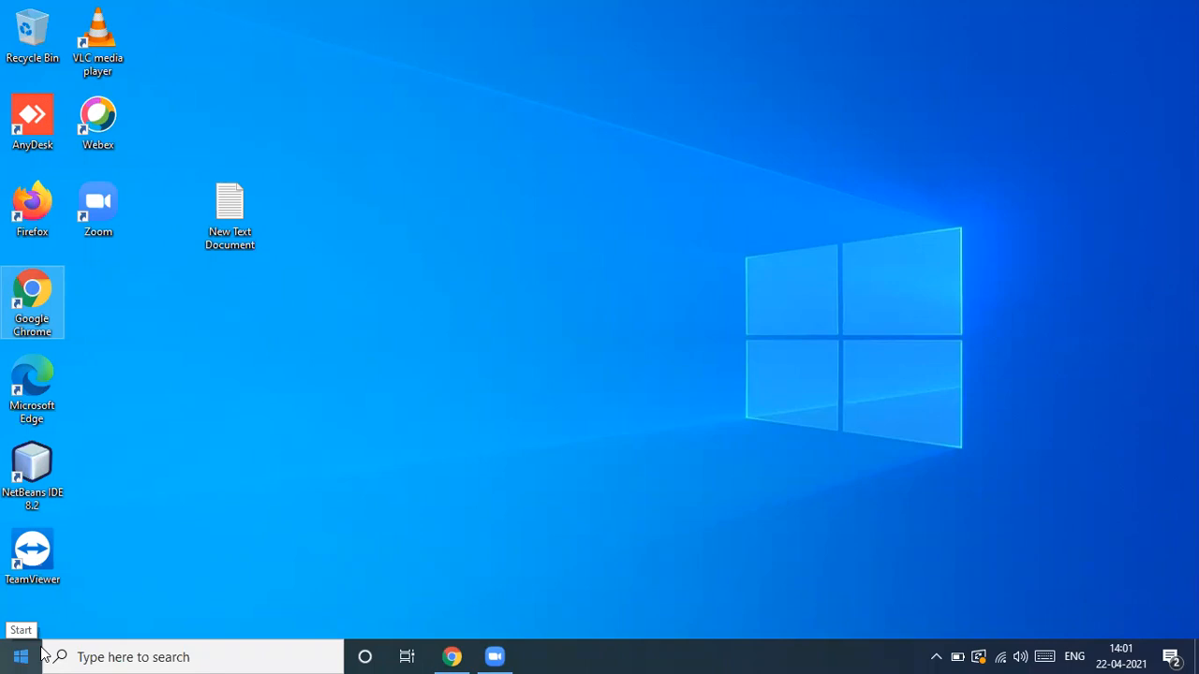
# - Run the java command in a Command Prompt to check the installation, look through its output, and close the window
pyautogui.press('super+r')
pyautogui.press('Return')
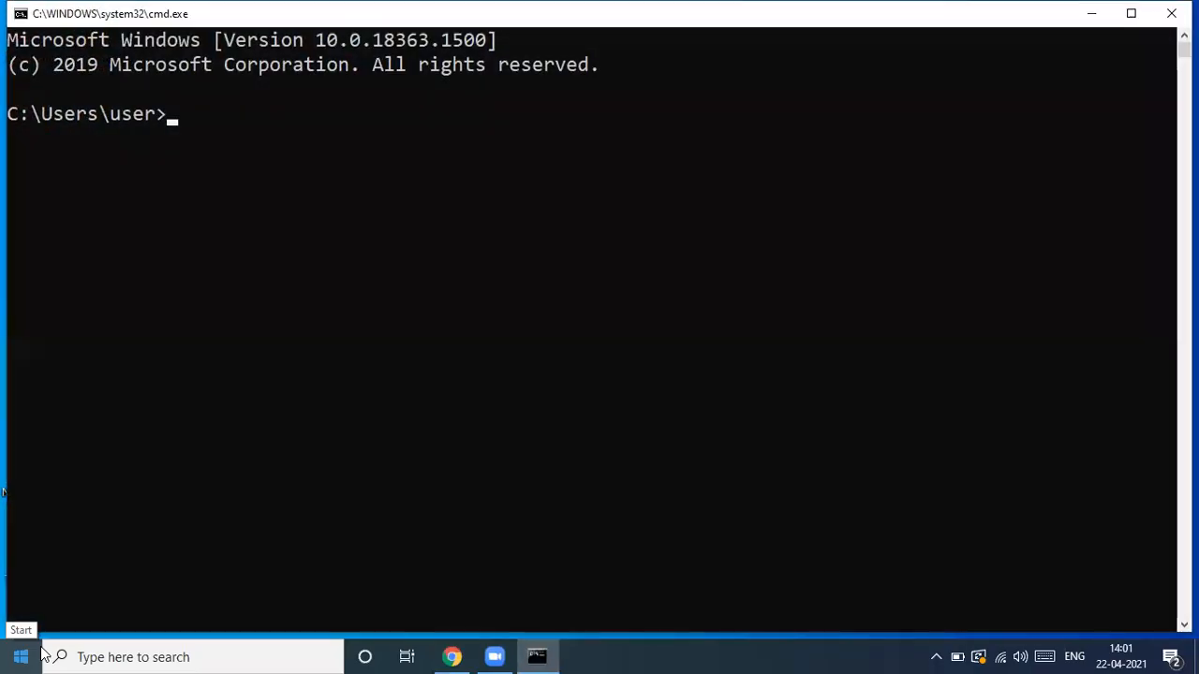
pyautogui.write('java')
pyautogui.press('Return')
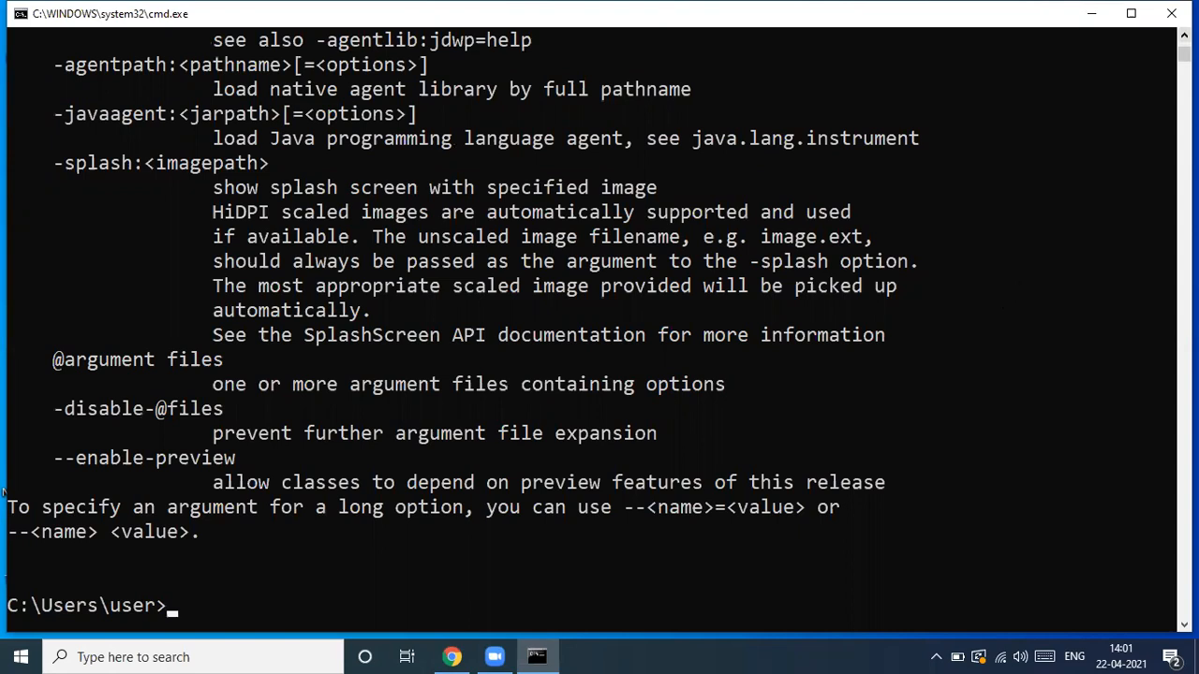
pyautogui.scroll(3, 4, 491)
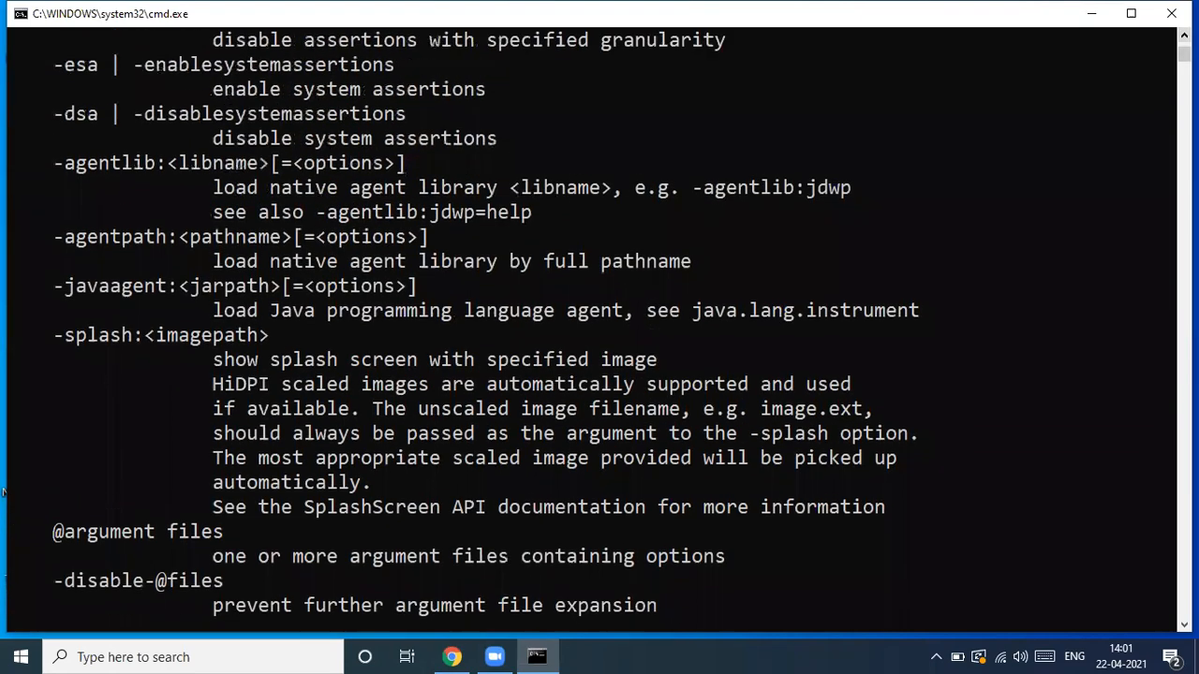
pyautogui.scroll(1, 4, 491)
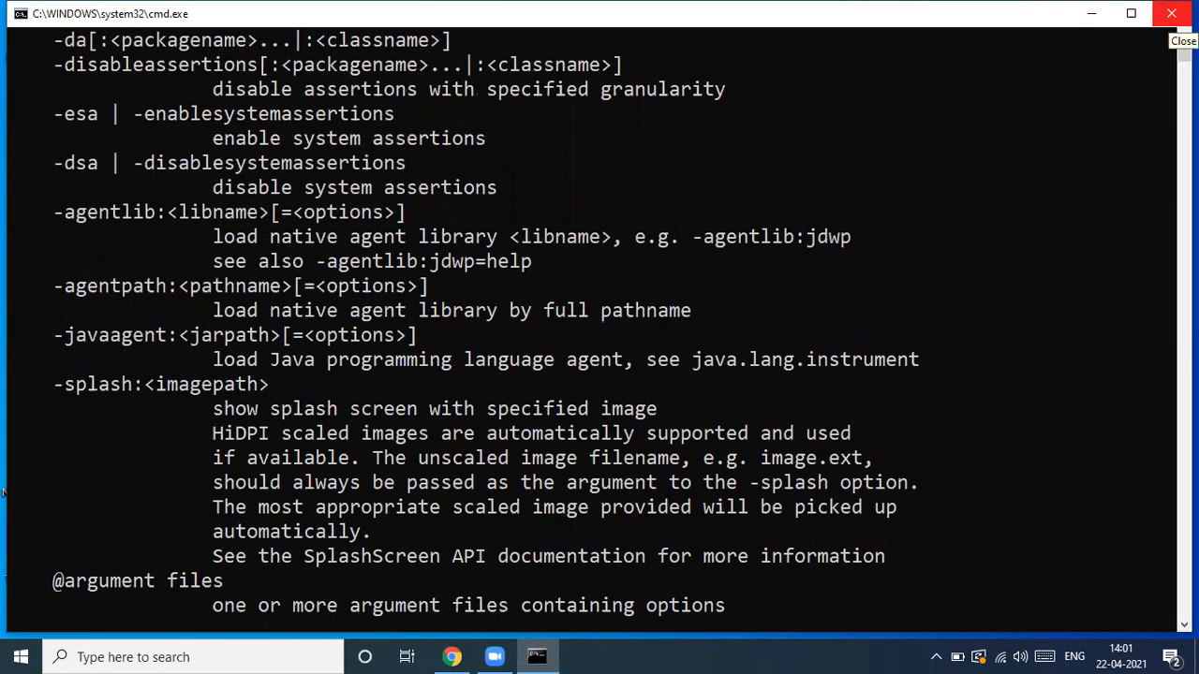
pyautogui.click(1171, 13)
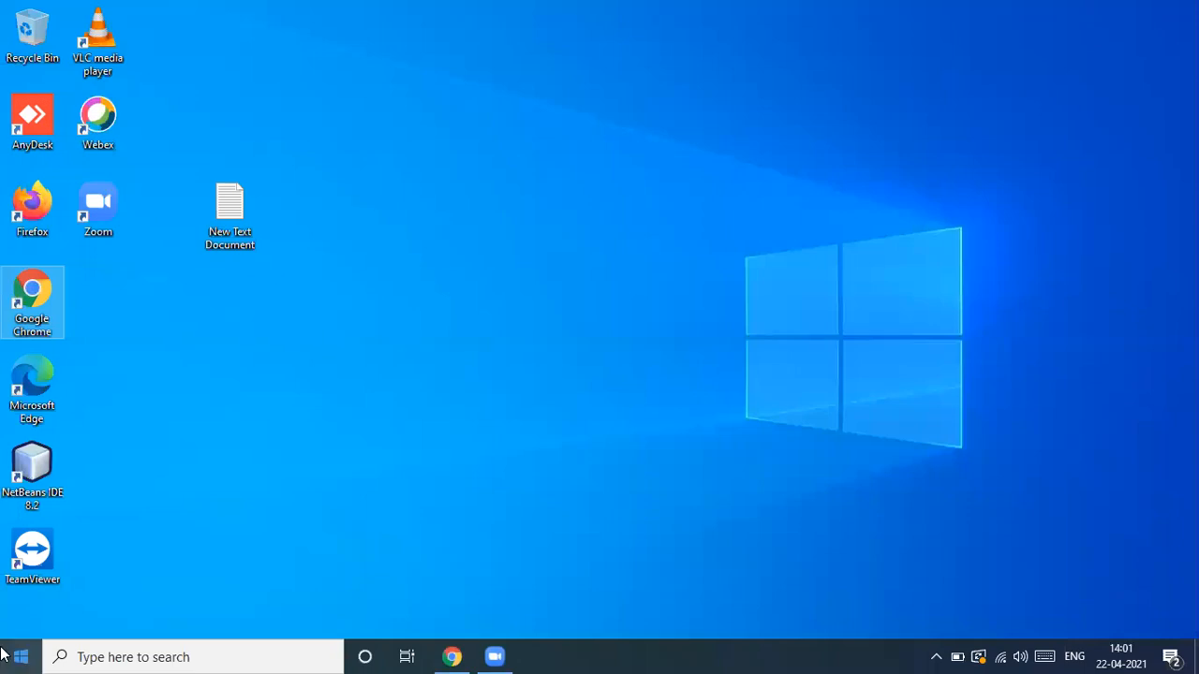
# - Open Programs and Features in Control Panel, check the installed programs list for the Java entries, and close the window
pyautogui.click(116, 656)
pyautogui.write('co')
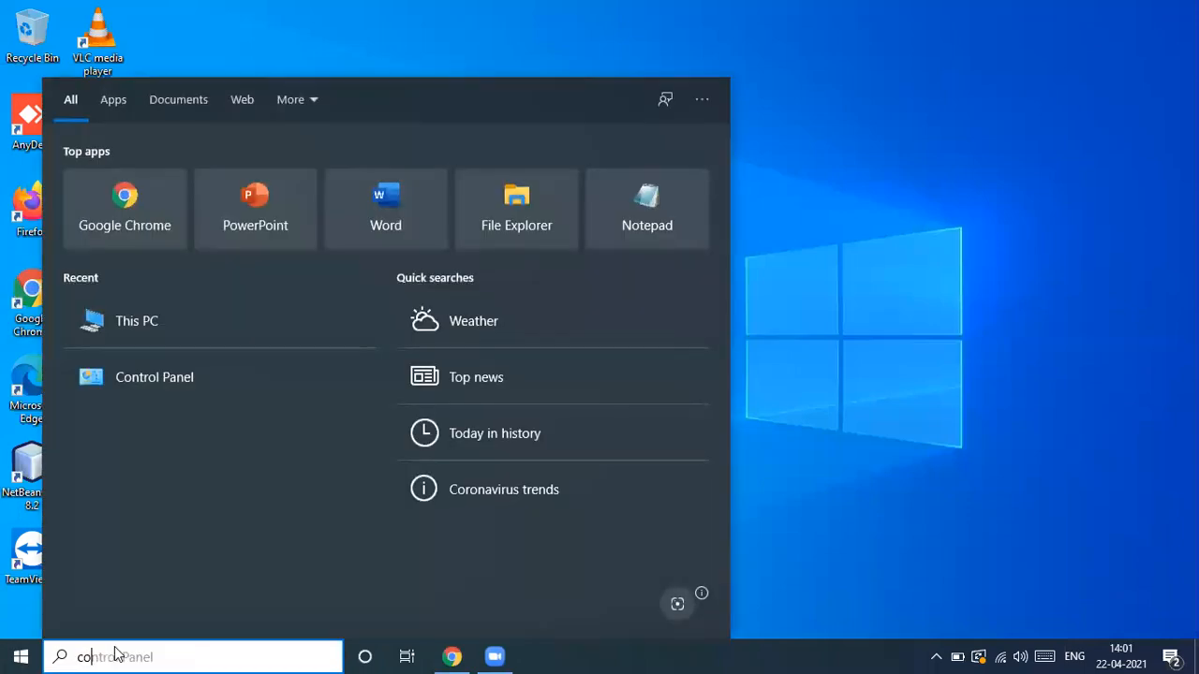
pyautogui.write('ntro')
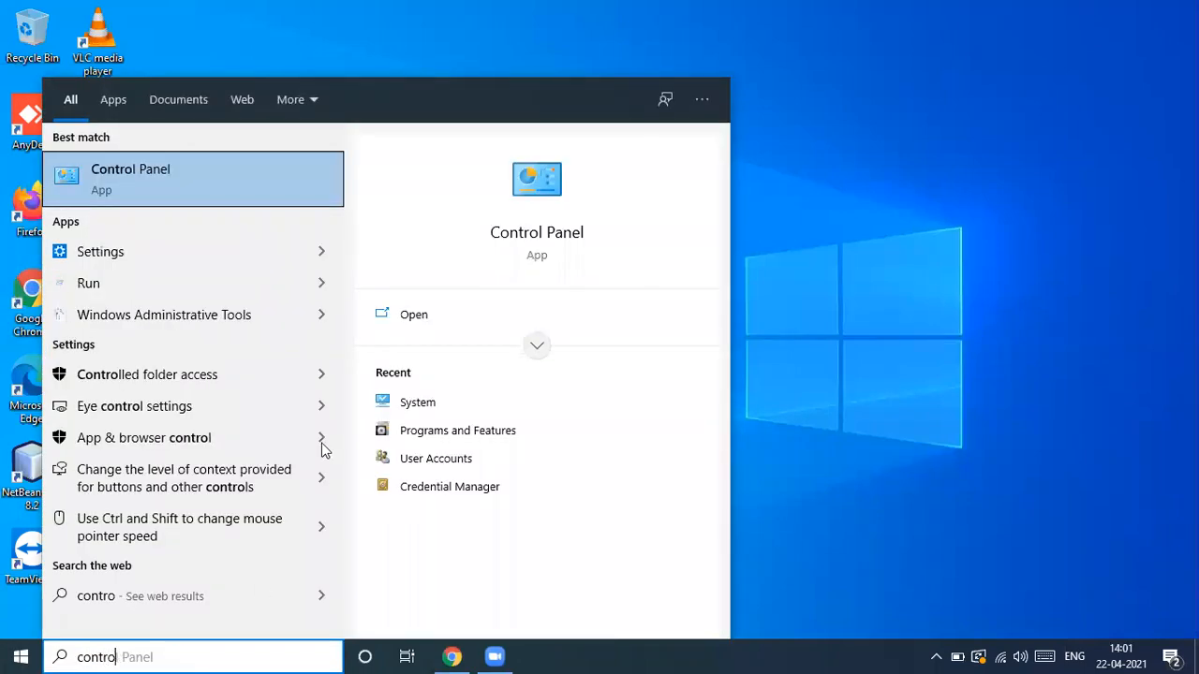
pyautogui.click(116, 173)
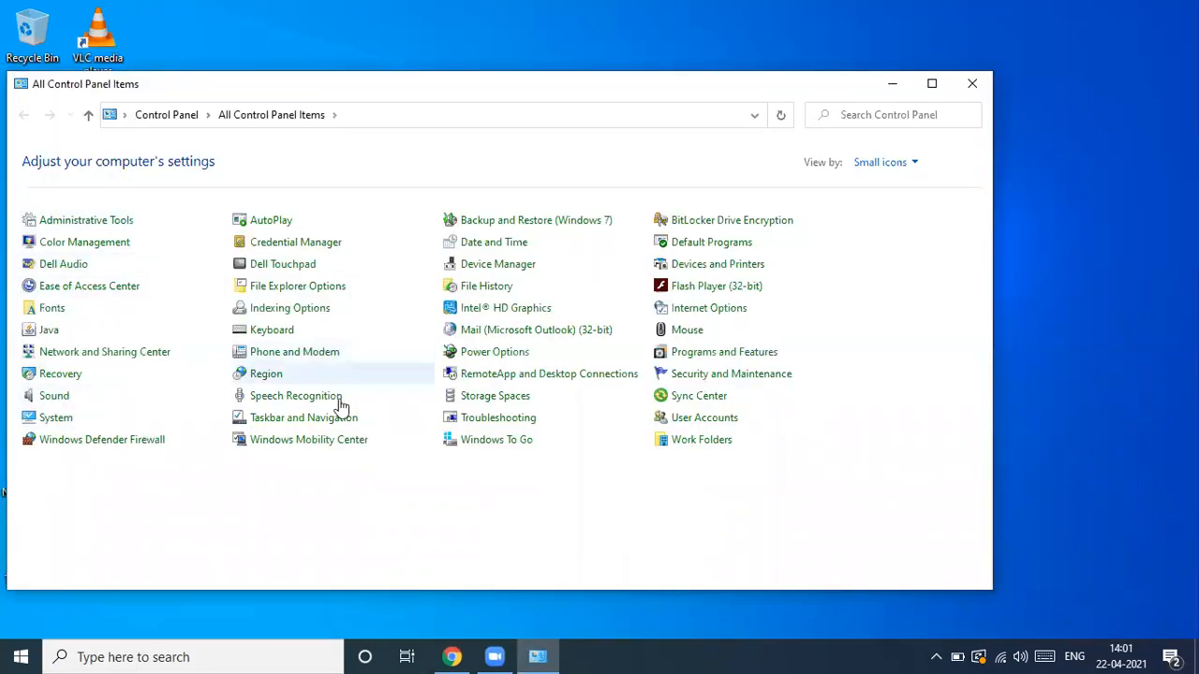
pyautogui.click(152, 116)
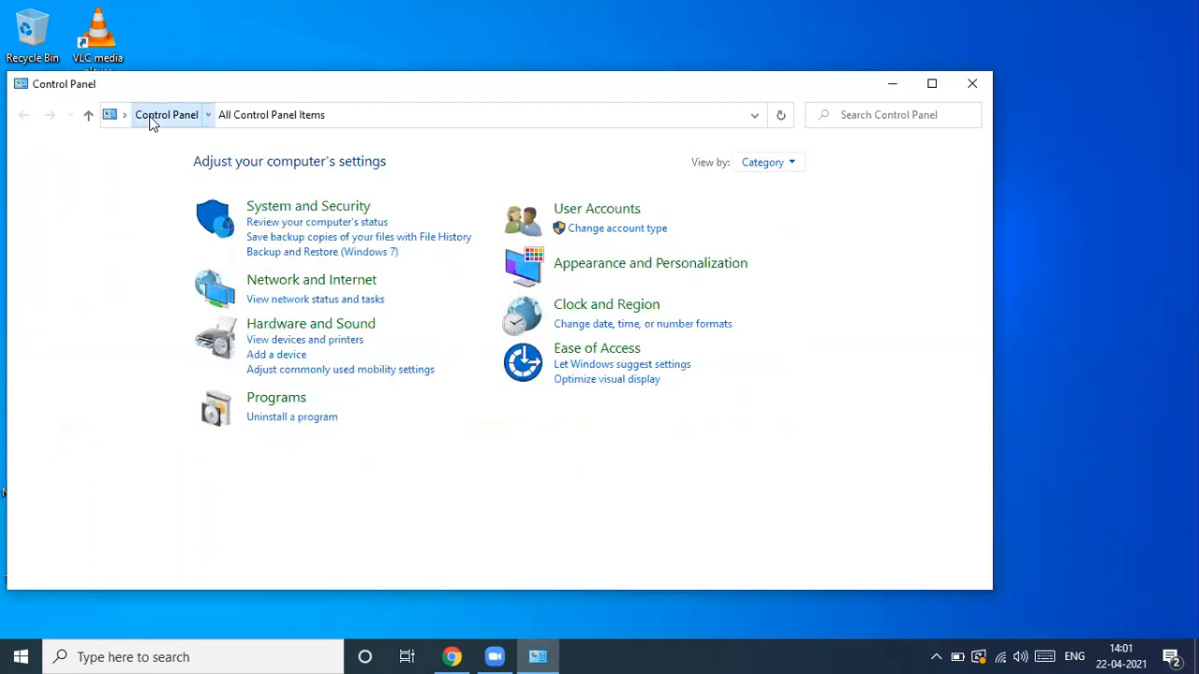
pyautogui.click(284, 401)
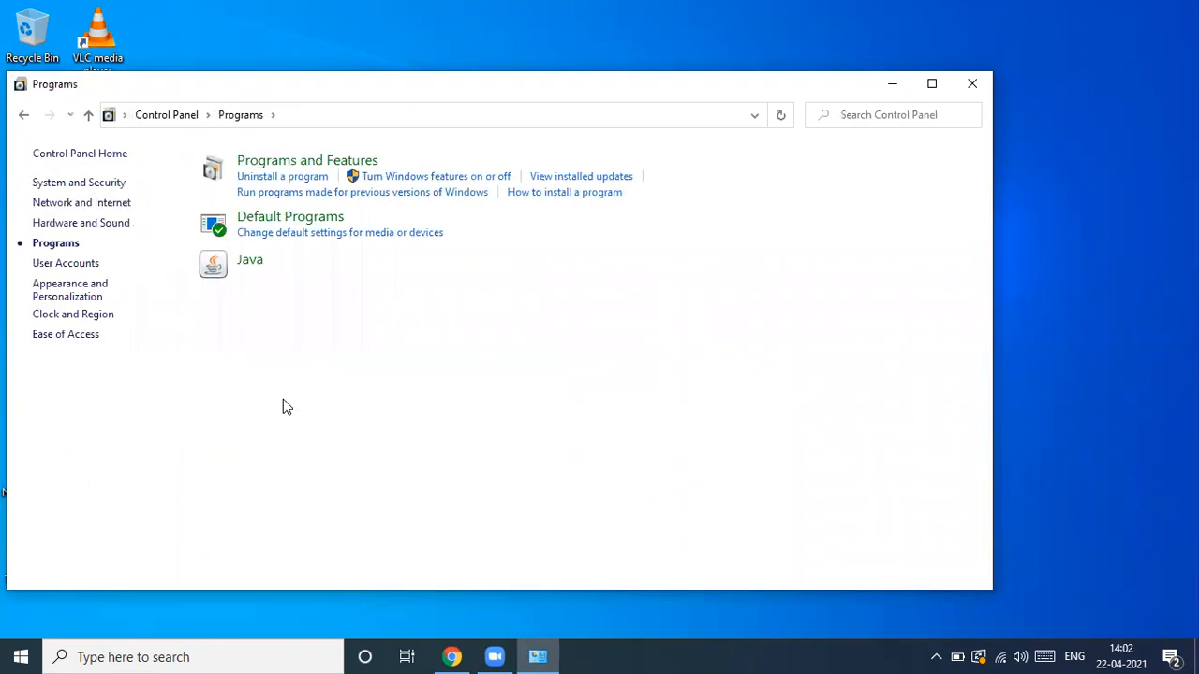
pyautogui.click(286, 165)
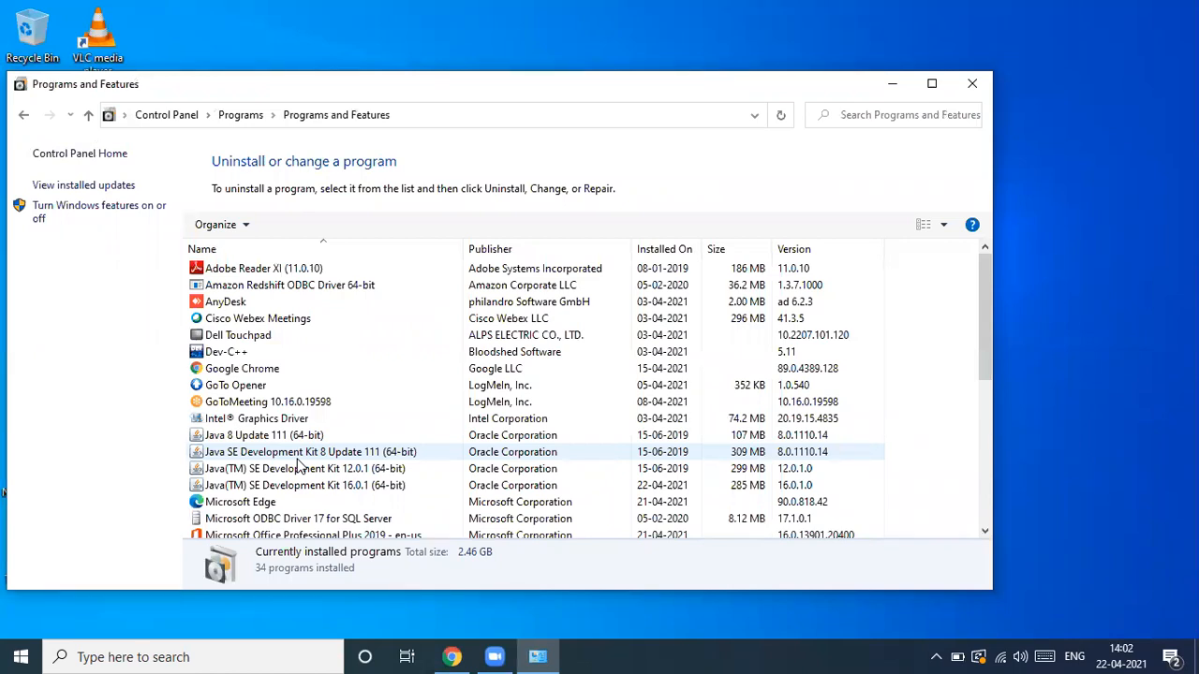
pyautogui.click(972, 84)
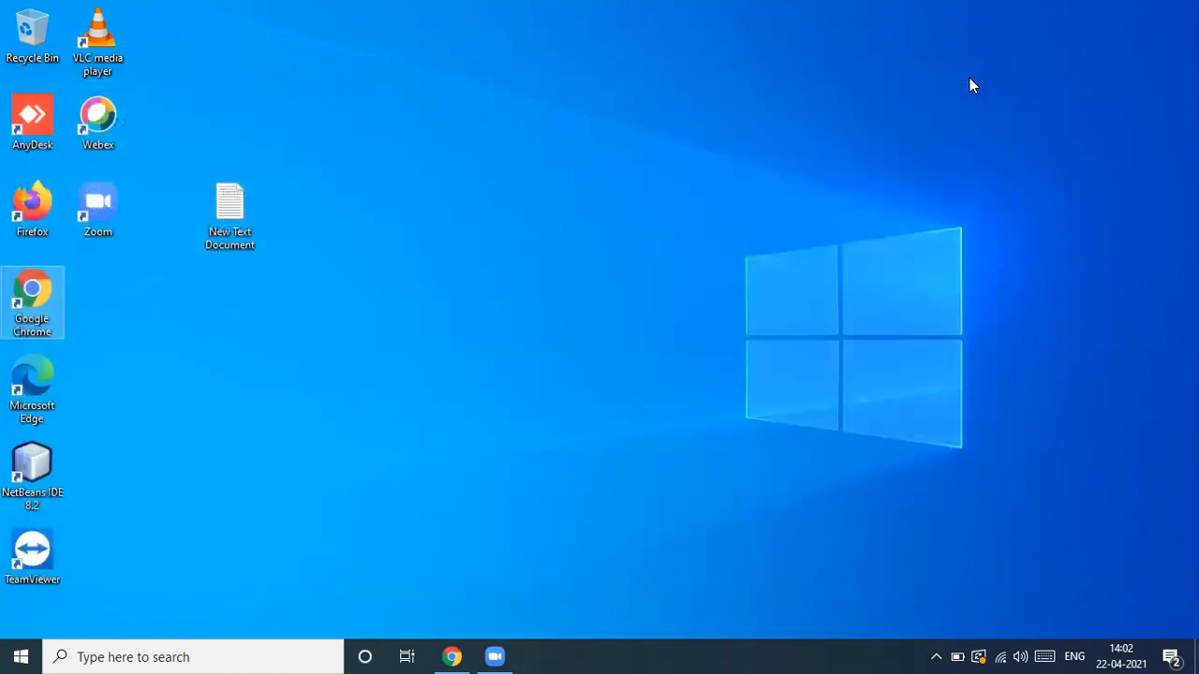